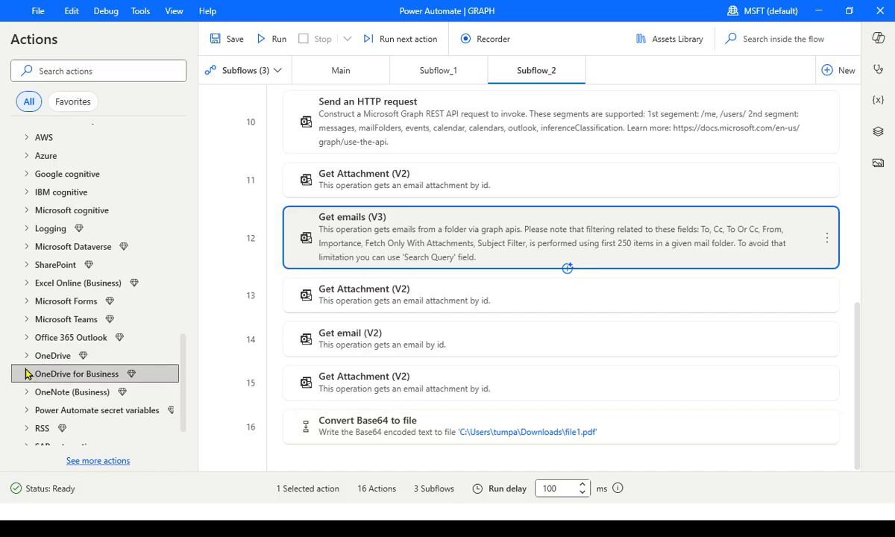
# - Expand the Office 365 Outlook action group, look through its actions and locate Get emails (V3)
pyautogui.click(27, 337)
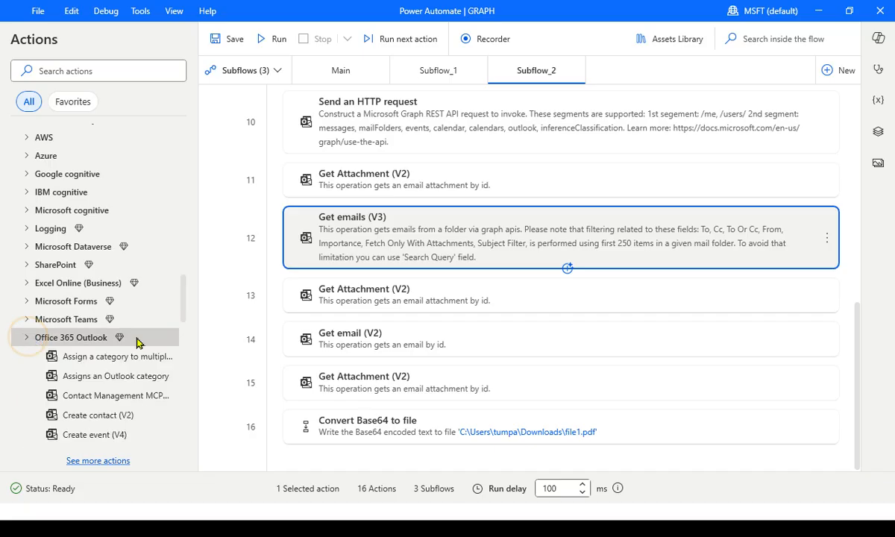
pyautogui.scroll(-2, 150, 328)
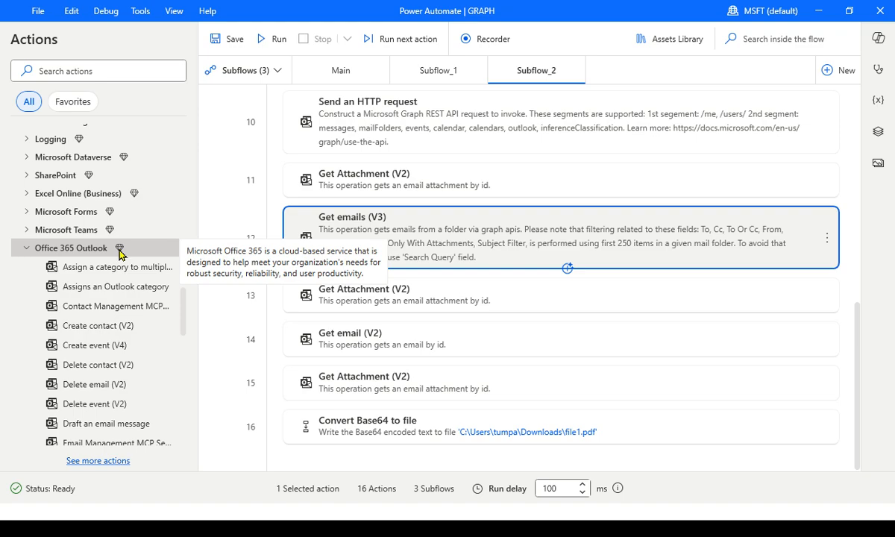
pyautogui.moveTo(195, 316); pyautogui.dragTo(249, 317)
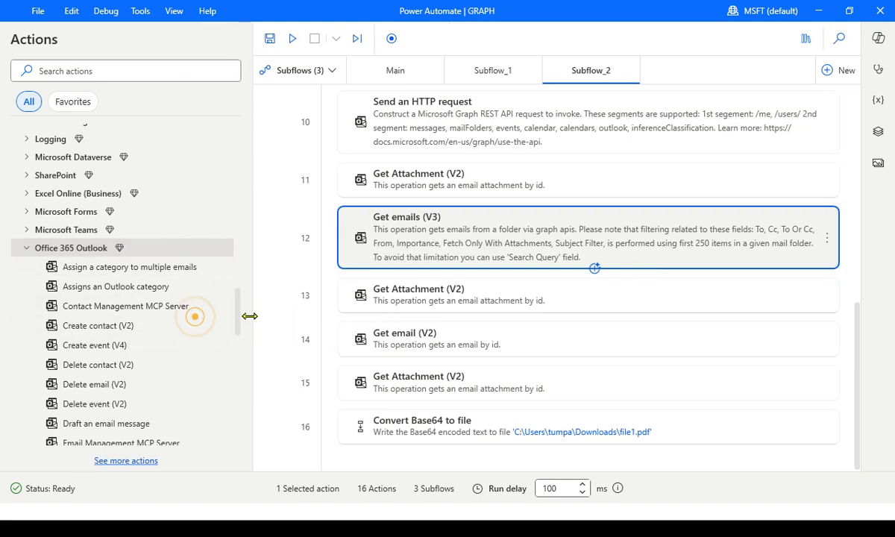
pyautogui.scroll(-1, 187, 355)
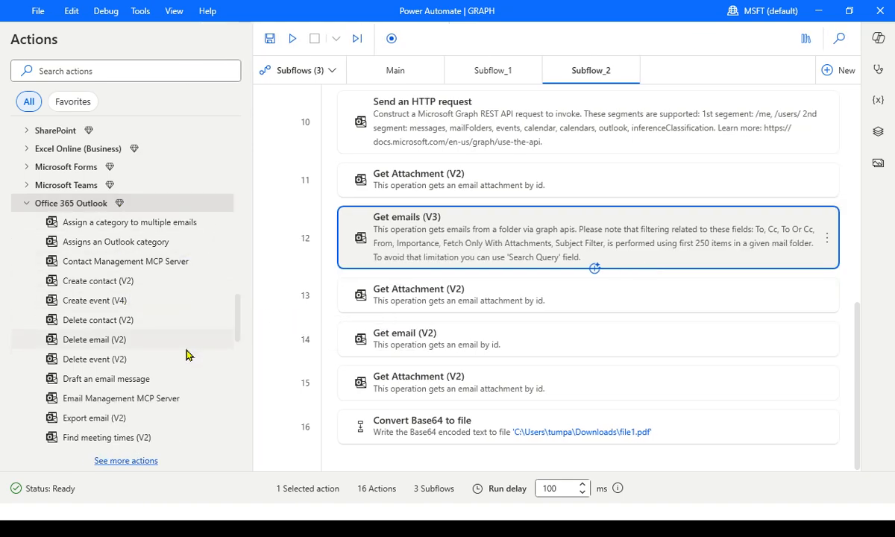
pyautogui.scroll(-5, 187, 355)
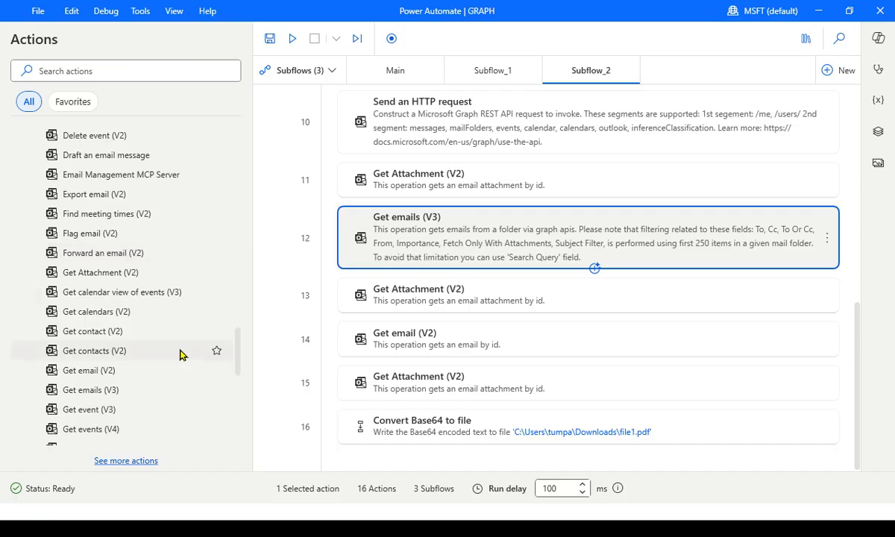
pyautogui.scroll(-2, 176, 351)
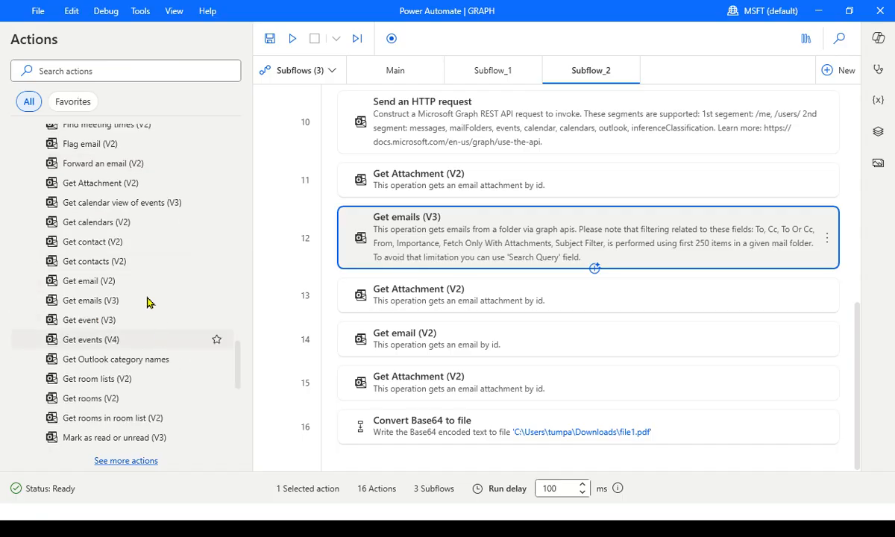
pyautogui.scroll(-1, 140, 369)
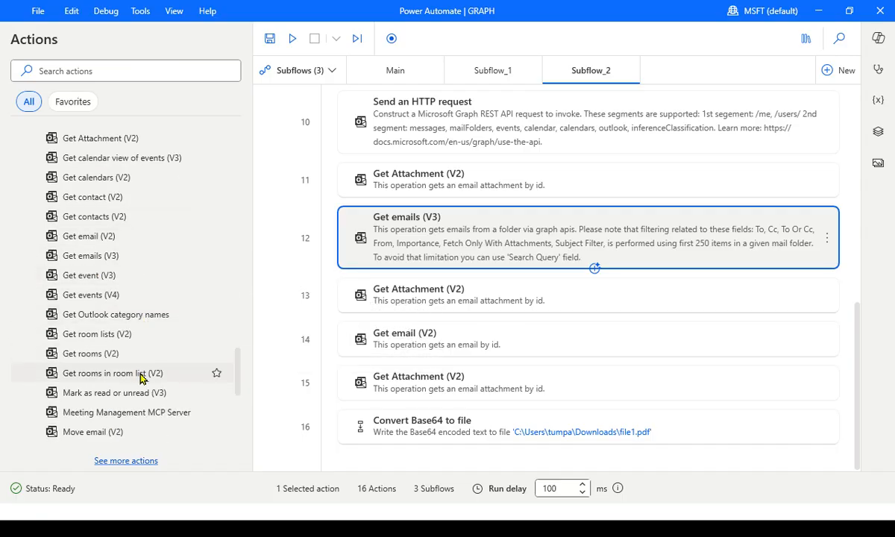
pyautogui.scroll(-5, 140, 378)
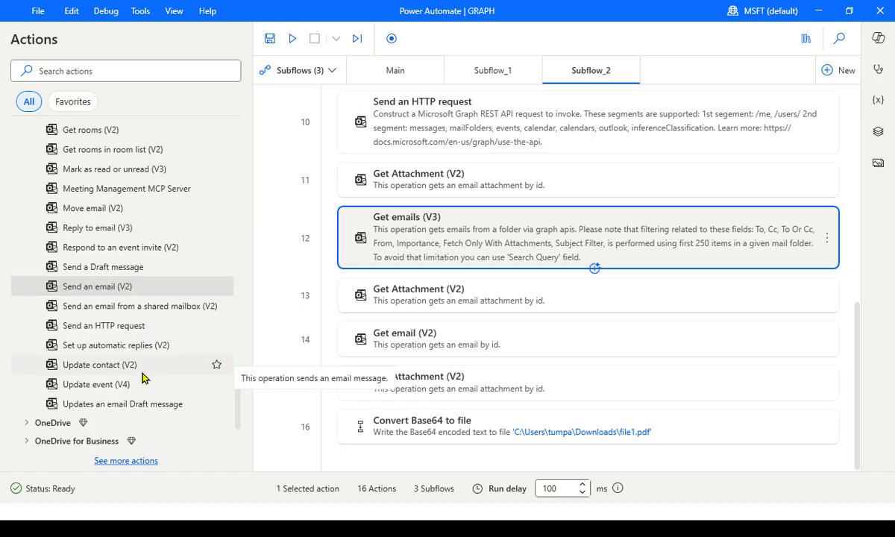
pyautogui.scroll(2, 144, 375)
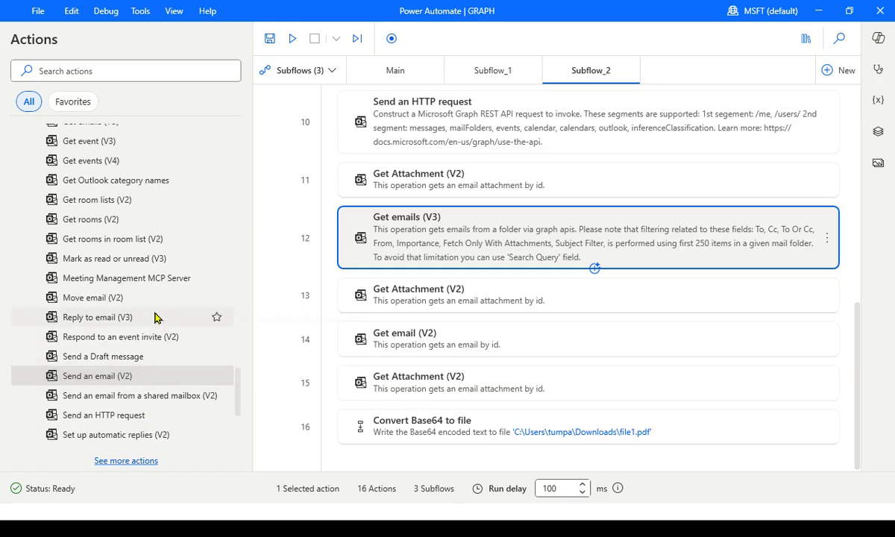
pyautogui.scroll(2, 155, 316)
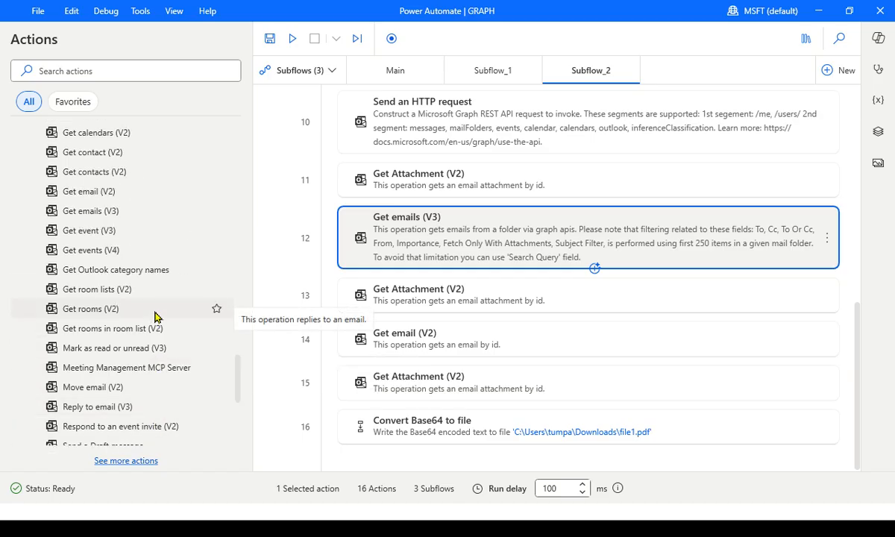
pyautogui.click(123, 216)
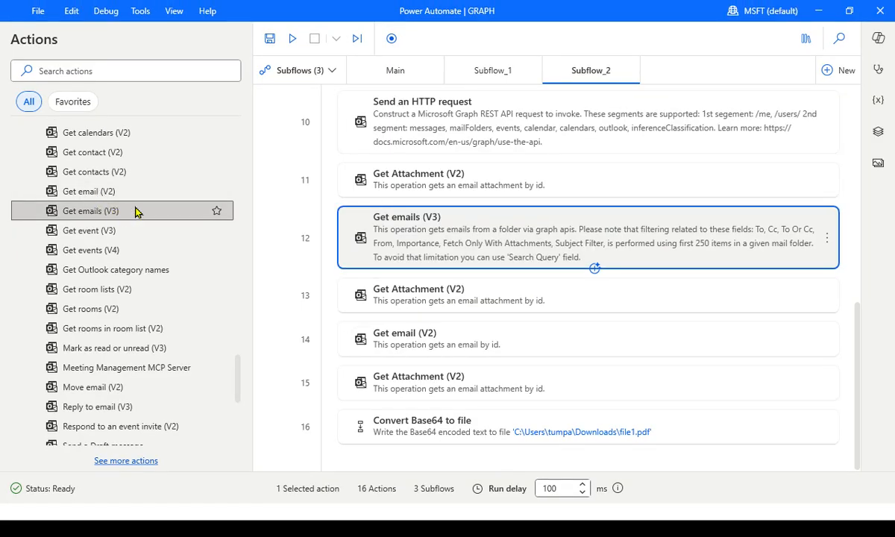
pyautogui.moveTo(125, 215); pyautogui.dragTo(182, 212)
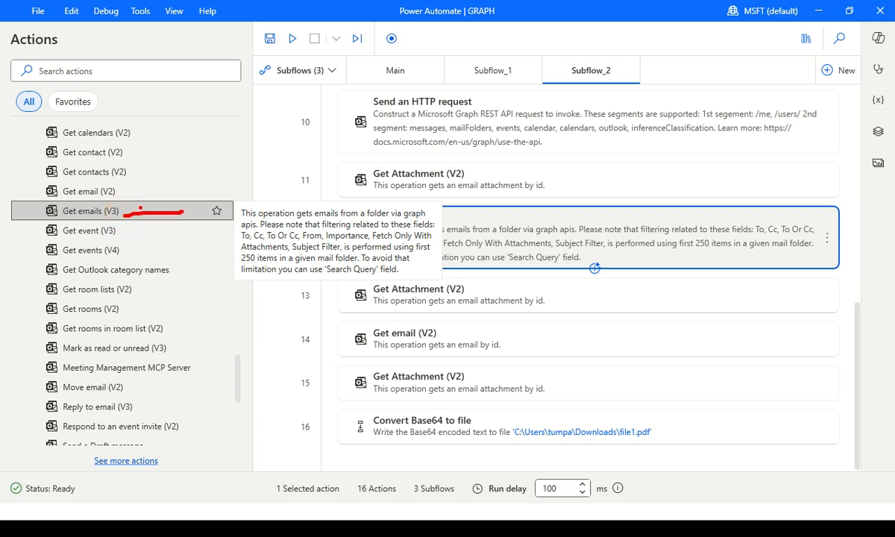
pyautogui.moveTo(125, 211); pyautogui.dragTo(214, 211)
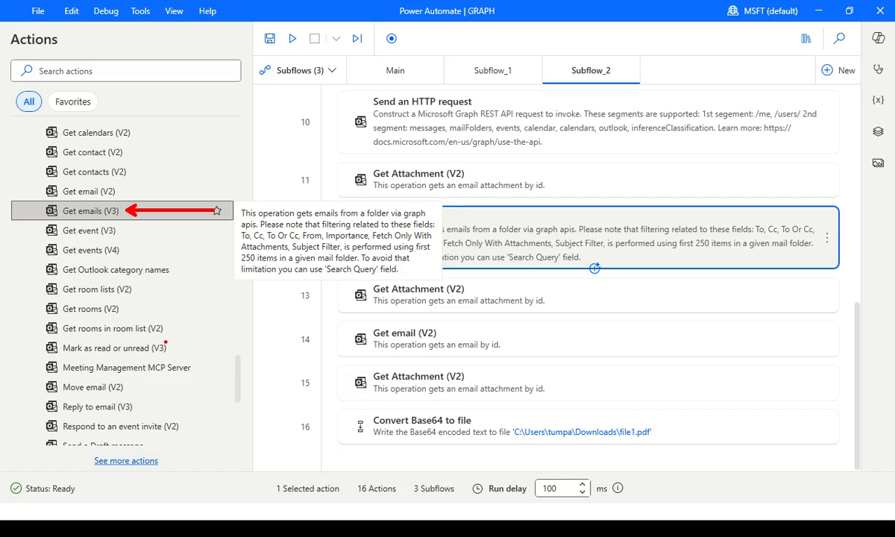
# - Locate the Get Attachment (V2) action among the Office 365 Outlook actions
pyautogui.scroll(-1, 168, 313)
pyautogui.scroll(2, 168, 304)
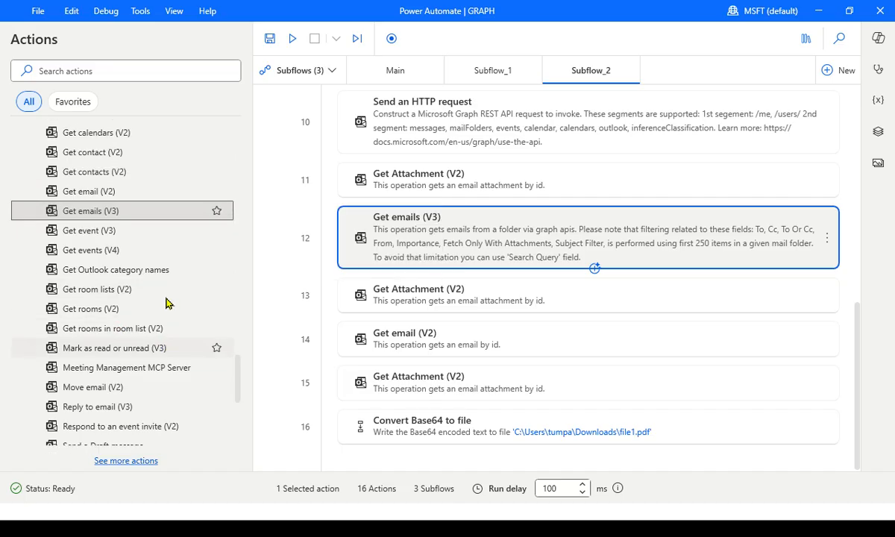
pyautogui.scroll(1, 165, 302)
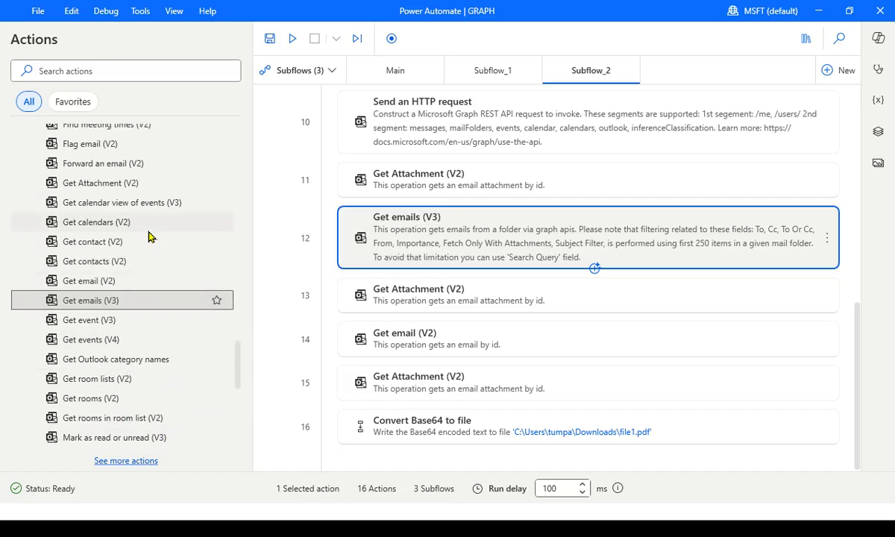
pyautogui.click(143, 185)
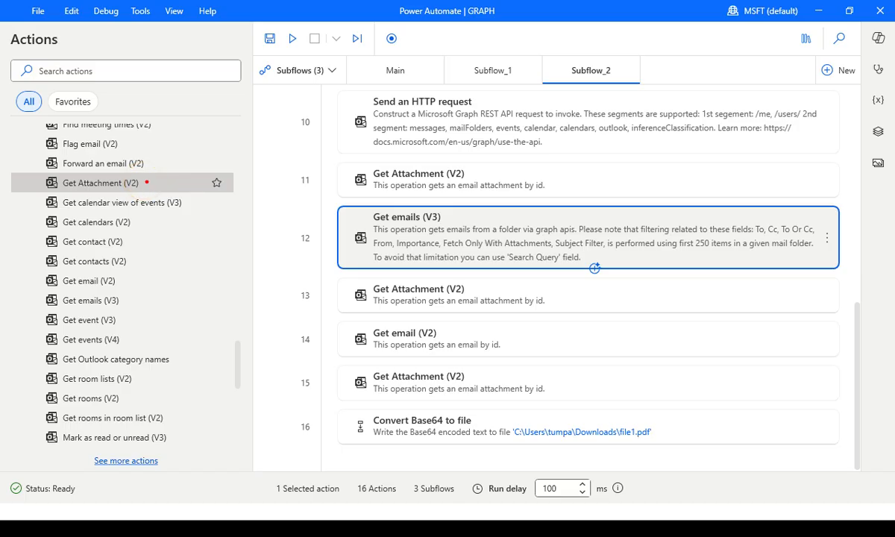
pyautogui.click(147, 183)
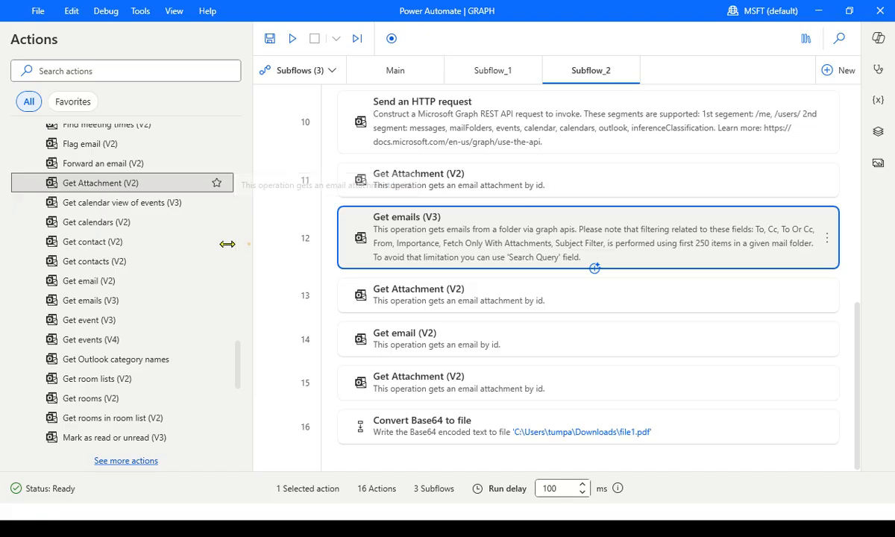
pyautogui.moveTo(250, 247); pyautogui.dragTo(229, 242)
# - Open the settings of the Get emails (V3) action in Subflow_2, enlarge them and review the To, From and Search Query values
pyautogui.click(417, 250)
pyautogui.doubleClick(418, 250)
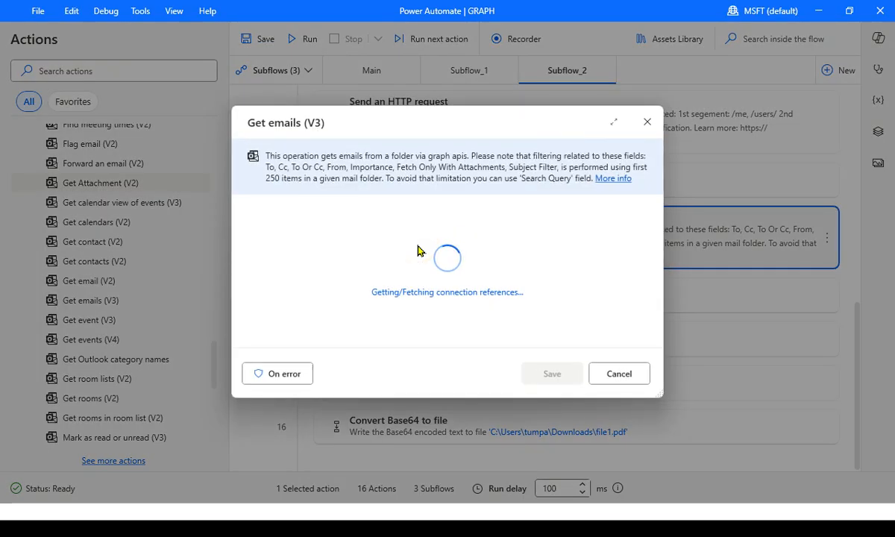
pyautogui.click(615, 124)
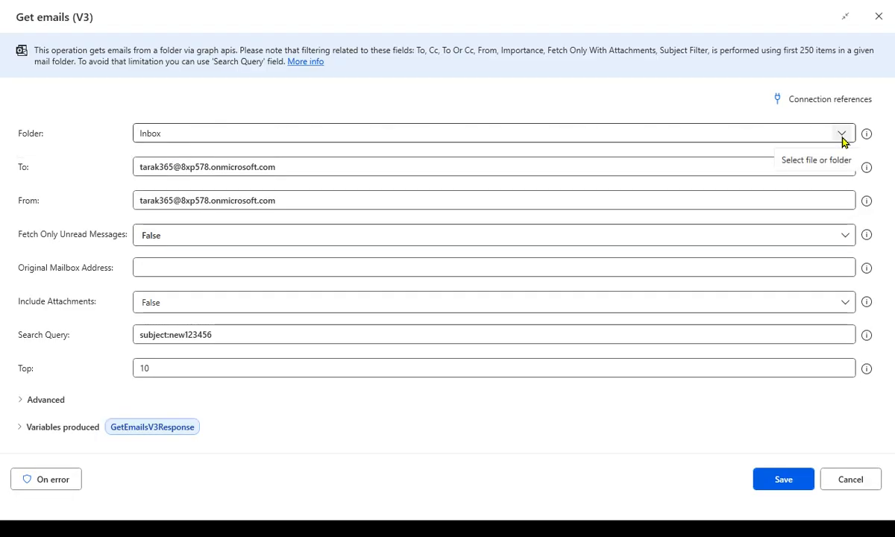
pyautogui.tripleClick(295, 165)
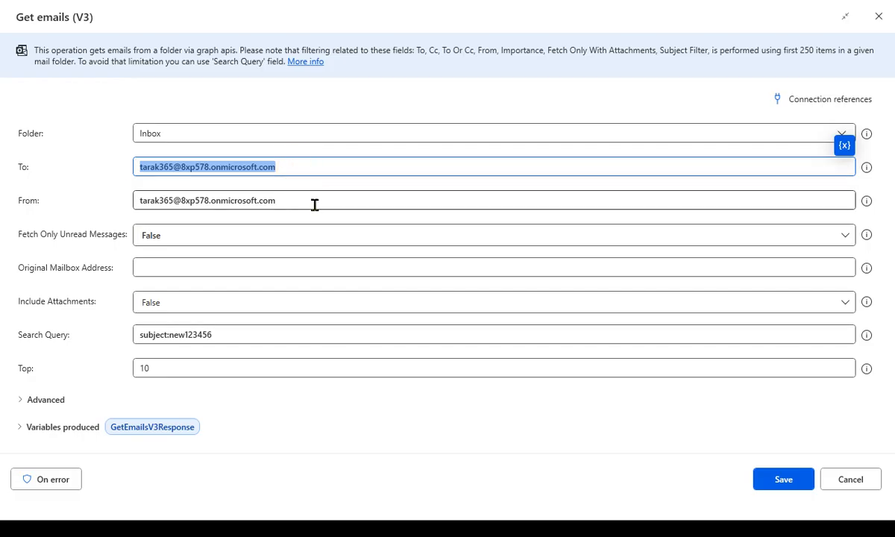
pyautogui.tripleClick(286, 201)
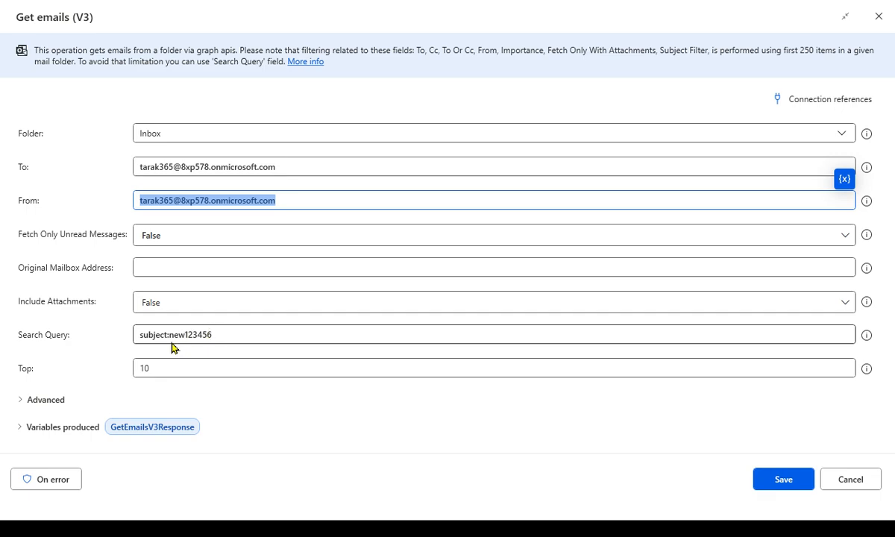
pyautogui.moveTo(170, 335); pyautogui.dragTo(234, 335)
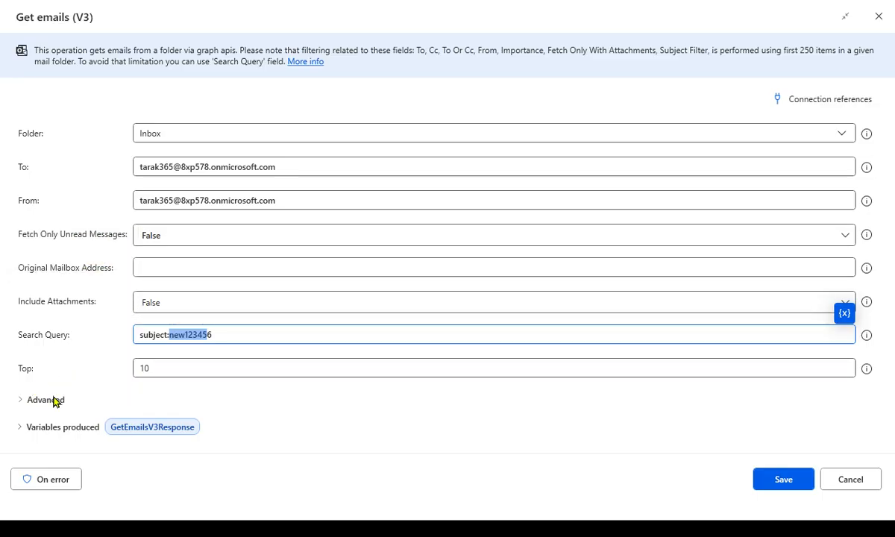
# - Review the advanced and general settings of the Get emails (V3) action, and close them without saving
pyautogui.click(21, 400)
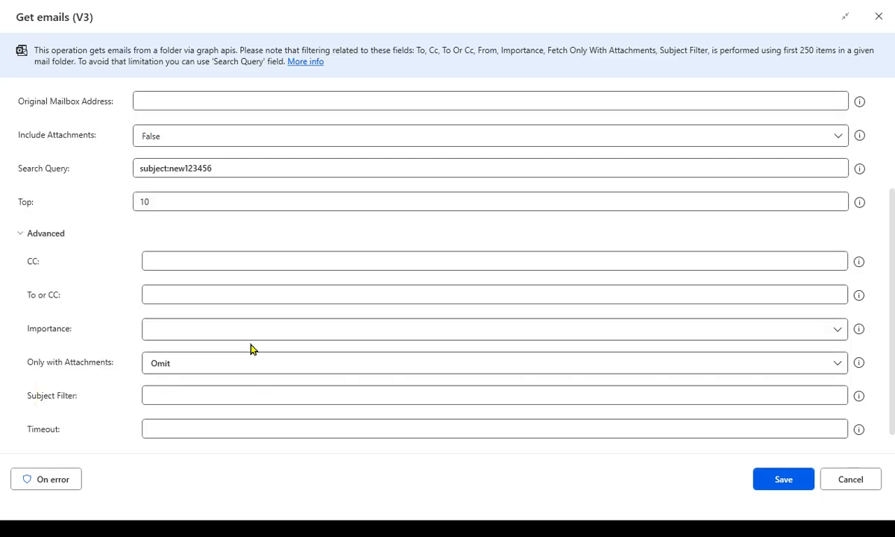
pyautogui.scroll(-1, 181, 353)
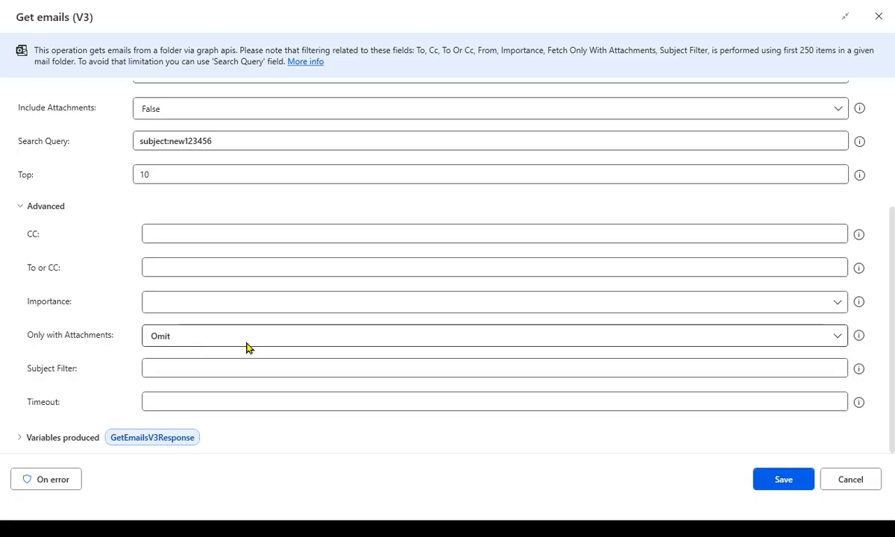
pyautogui.scroll(1, 246, 343)
pyautogui.scroll(5, 224, 313)
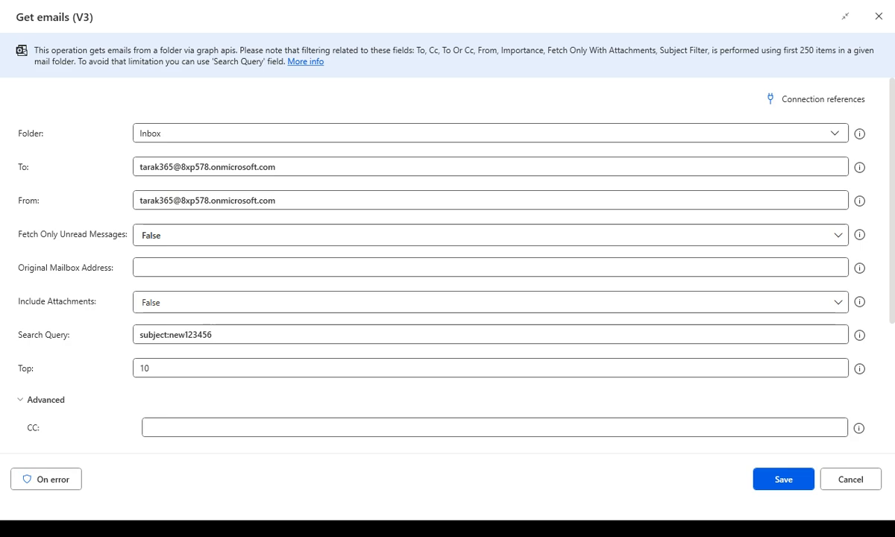
pyautogui.click(377, 200)
pyautogui.moveTo(276, 164); pyautogui.dragTo(383, 212)
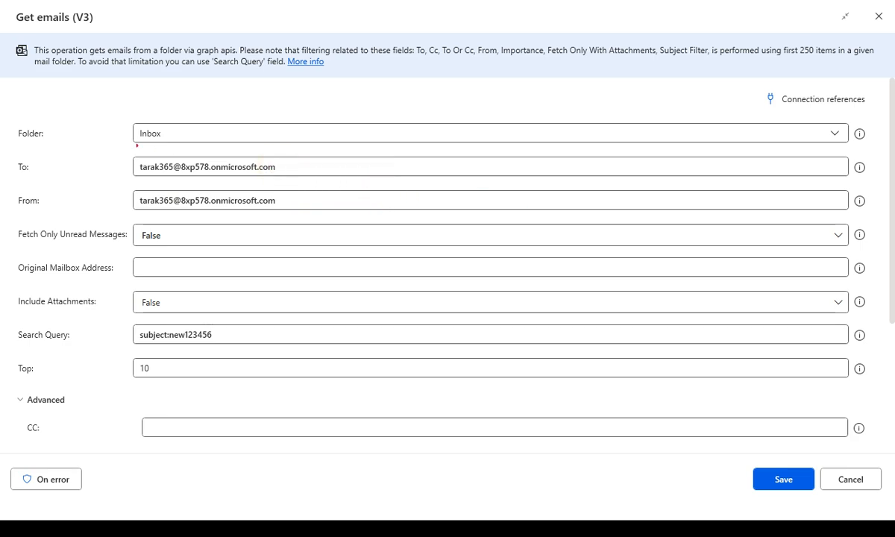
pyautogui.moveTo(11, 109)
pyautogui.mouseDown()
pyautogui.moveTo(244, 312)
pyautogui.moveTo(459, 366)
pyautogui.moveTo(460, 345)
pyautogui.moveTo(455, 356)
pyautogui.mouseUp()
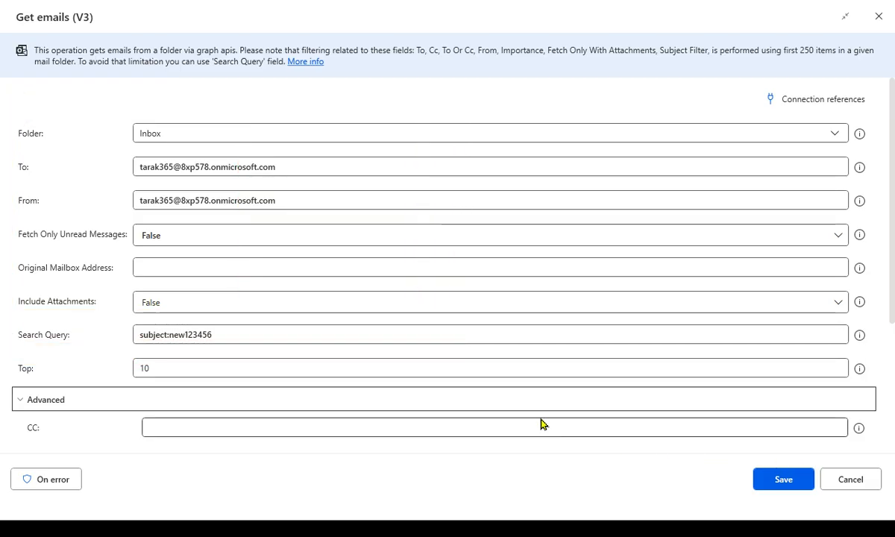
pyautogui.scroll(-1, 828, 425)
pyautogui.click(851, 481)
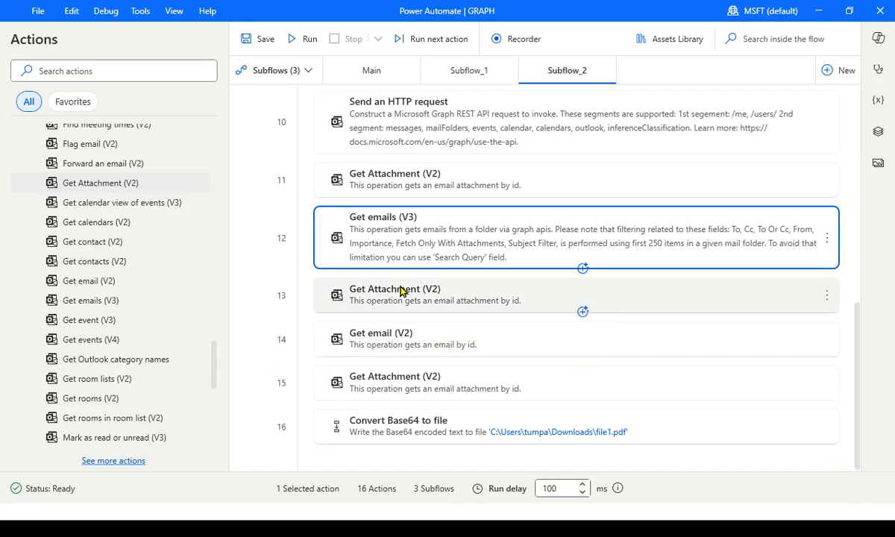
# - Set a breakpoint on the Get Attachment (V2) action at line 13 and run the flow from Get emails (V3)
pyautogui.click(267, 298)
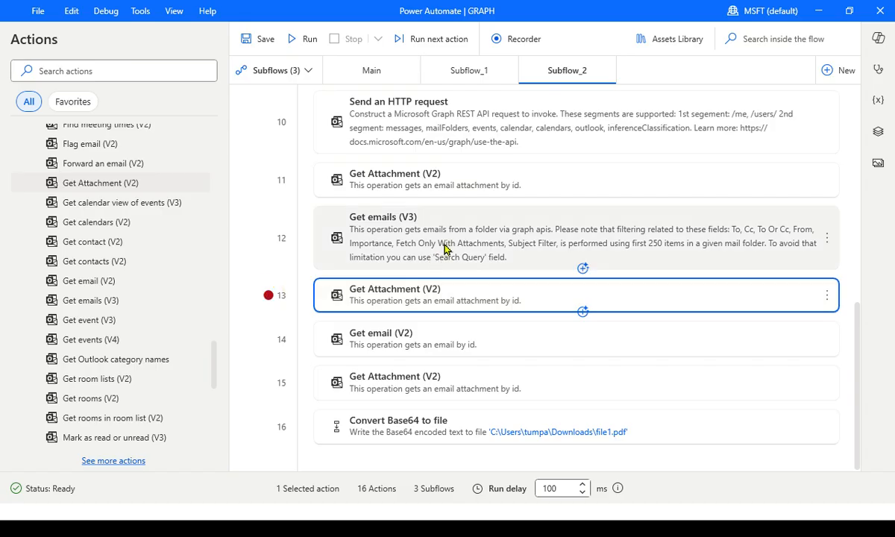
pyautogui.click(459, 233)
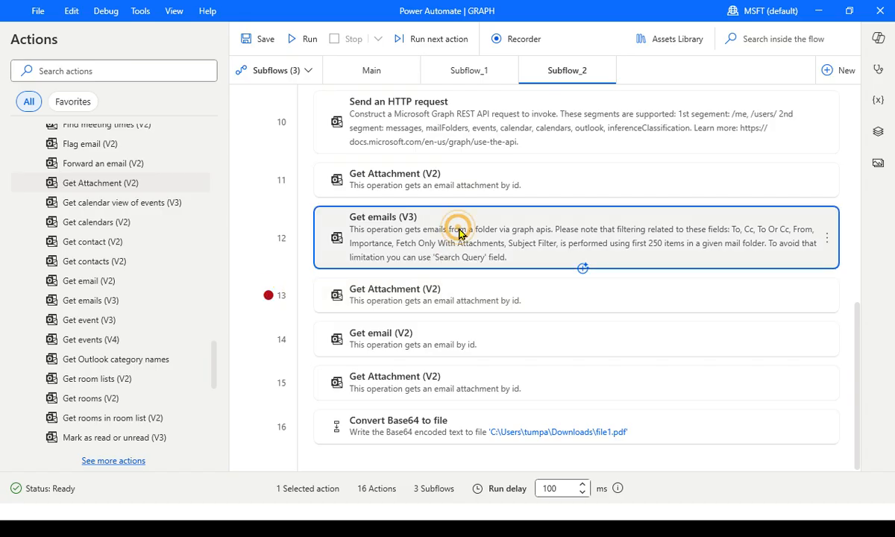
pyautogui.rightClick(457, 234)
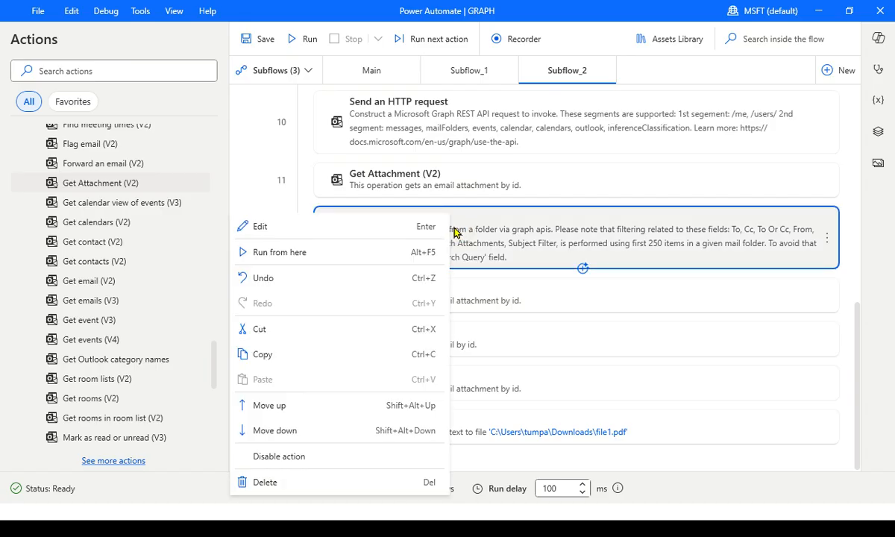
pyautogui.click(359, 260)
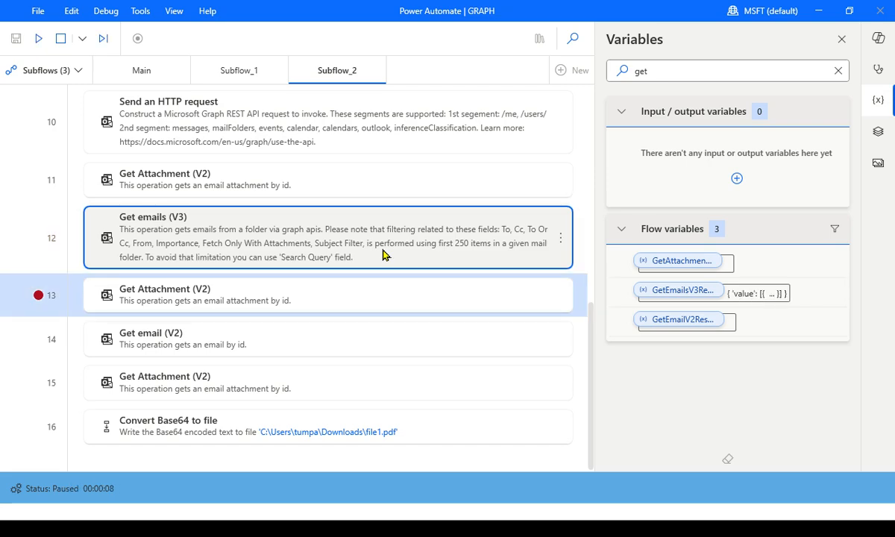
# - Inspect the first email in the GetEmailsV3Response variable, from its id down to its attachments property
pyautogui.doubleClick(774, 294)
pyautogui.click(742, 186)
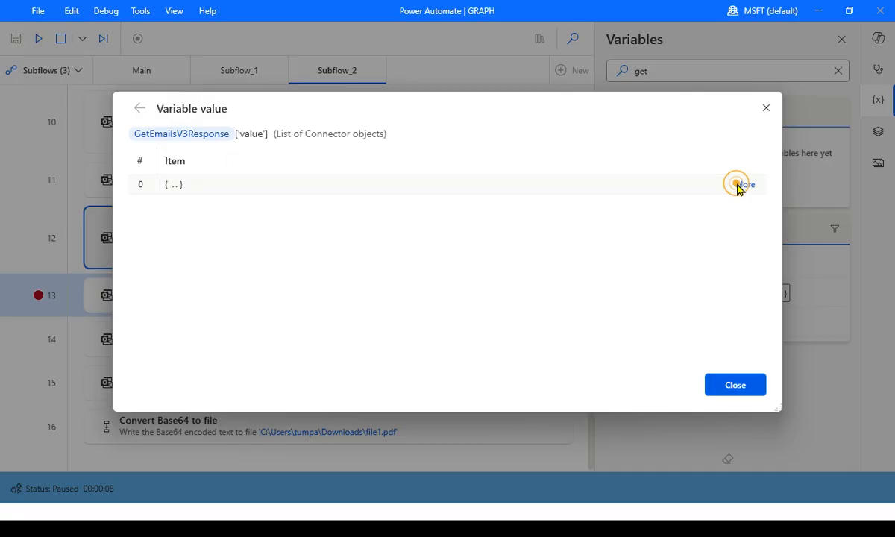
pyautogui.click(746, 186)
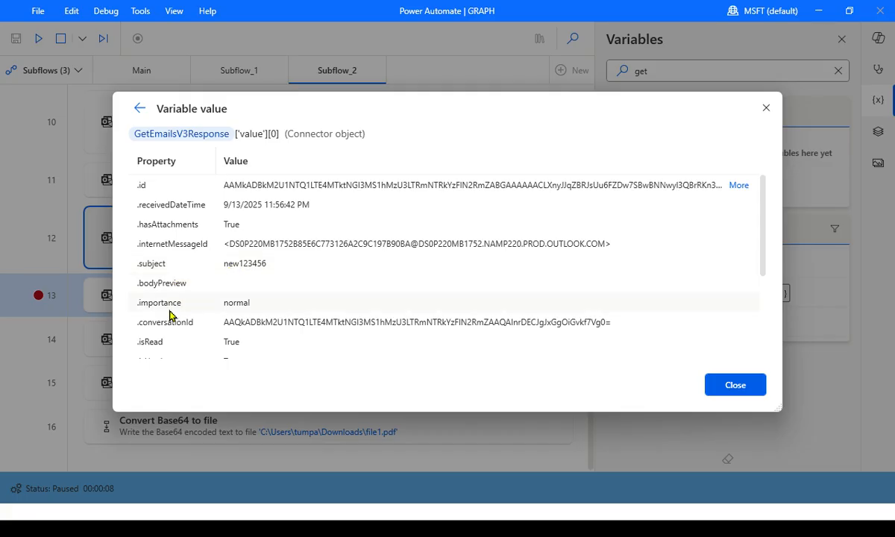
pyautogui.scroll(-5, 253, 309)
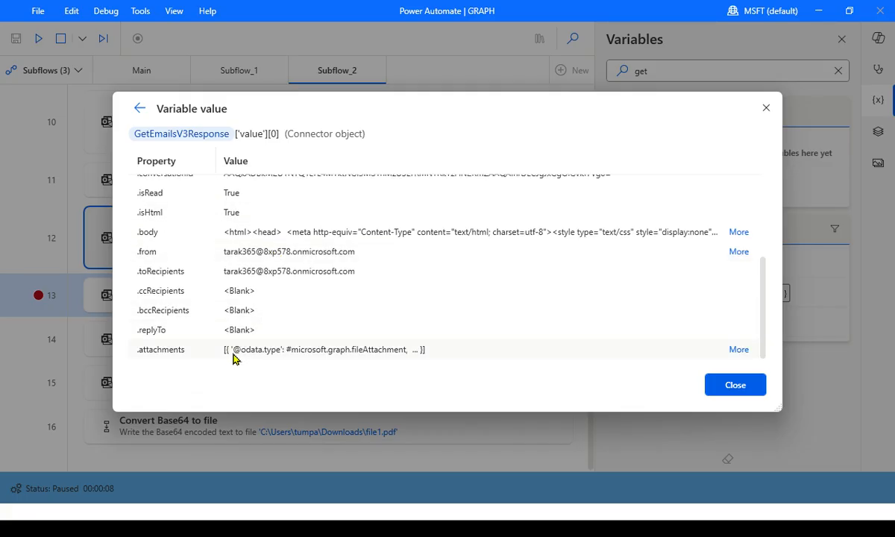
# - Open the first item of the email's attachments list and examine its properties down to contentBytes
pyautogui.click(749, 354)
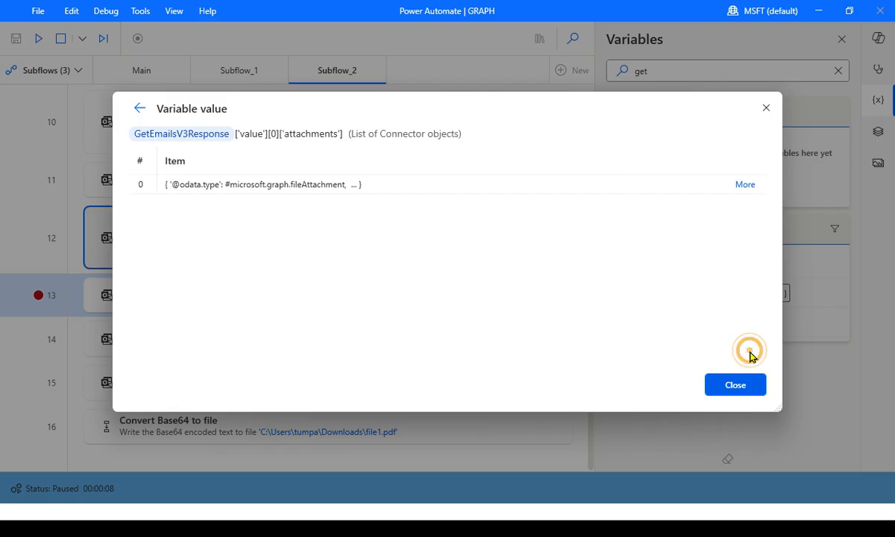
pyautogui.click(751, 186)
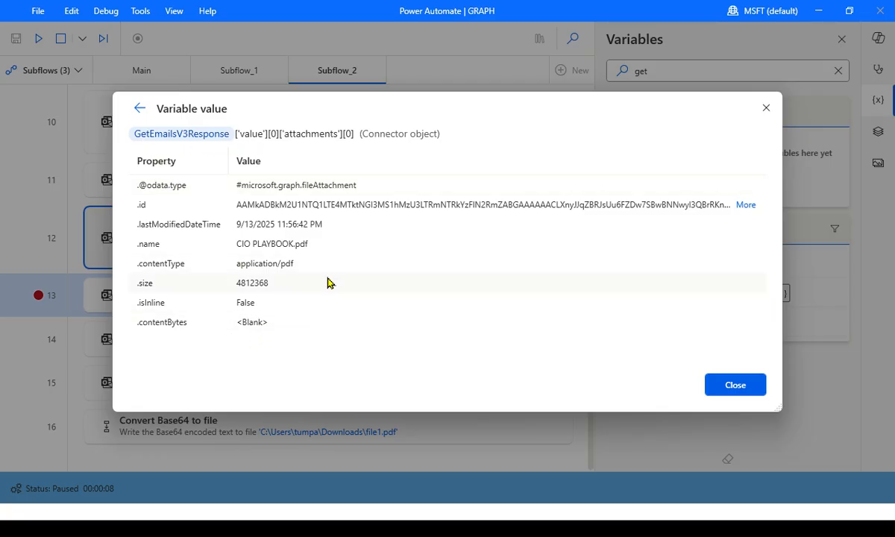
pyautogui.click(278, 322)
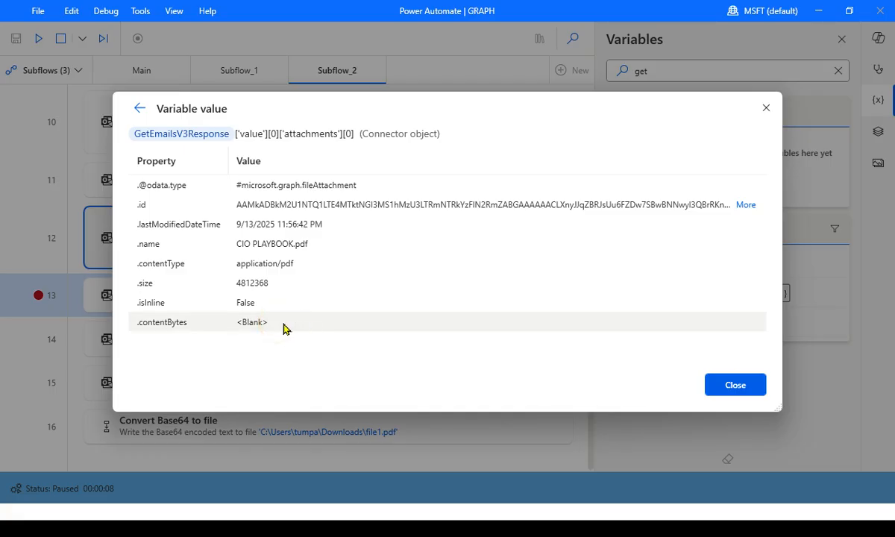
pyautogui.hotkey('ctrl', '2')
pyautogui.click(282, 323)
pyautogui.click(281, 321)
pyautogui.moveTo(281, 321); pyautogui.dragTo(370, 320)
pyautogui.moveTo(283, 310)
pyautogui.mouseDown()
pyautogui.moveTo(274, 326)
pyautogui.moveTo(336, 317)
pyautogui.mouseUp()
pyautogui.press('e')
pyautogui.press('e')
pyautogui.moveTo(277, 320); pyautogui.dragTo(396, 322)
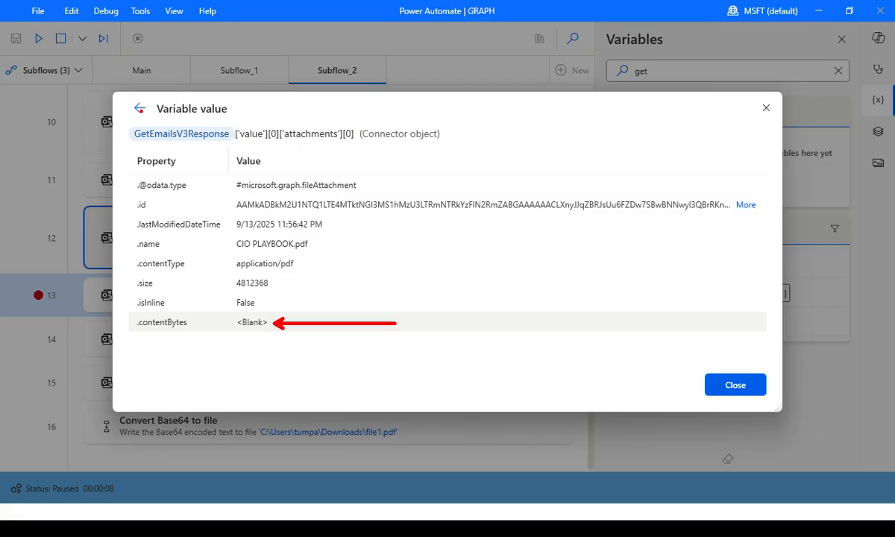
# - Go back to the GetEmailsV3Response value list, reopen the first email to examine its id, and close the variable viewer
pyautogui.click(141, 110)
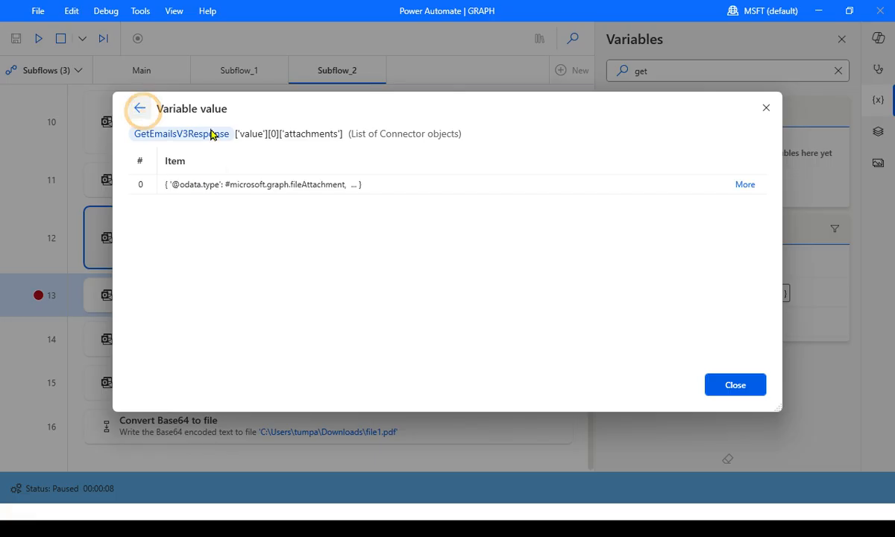
pyautogui.click(140, 110)
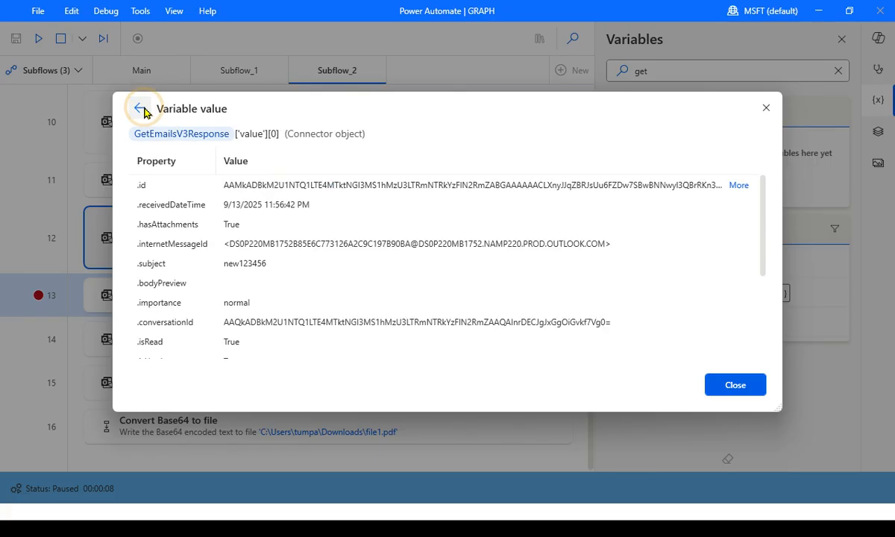
pyautogui.click(140, 109)
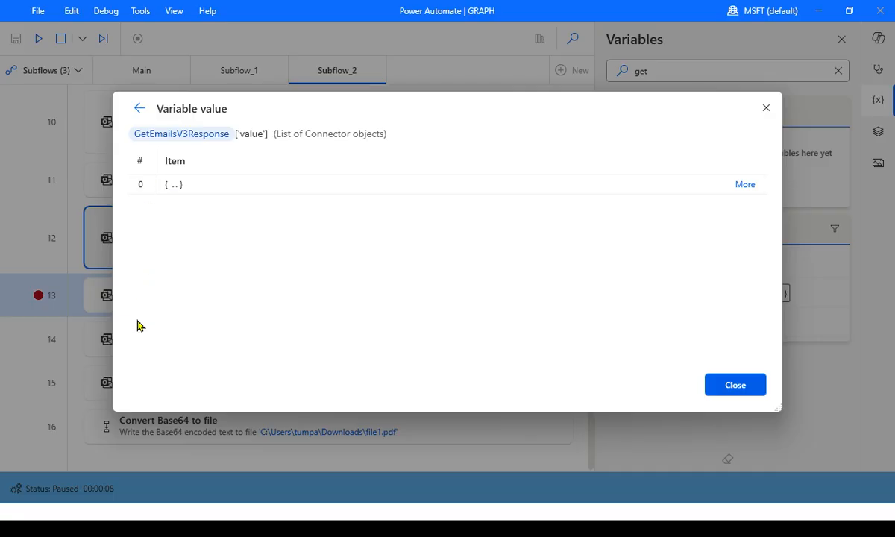
pyautogui.click(740, 187)
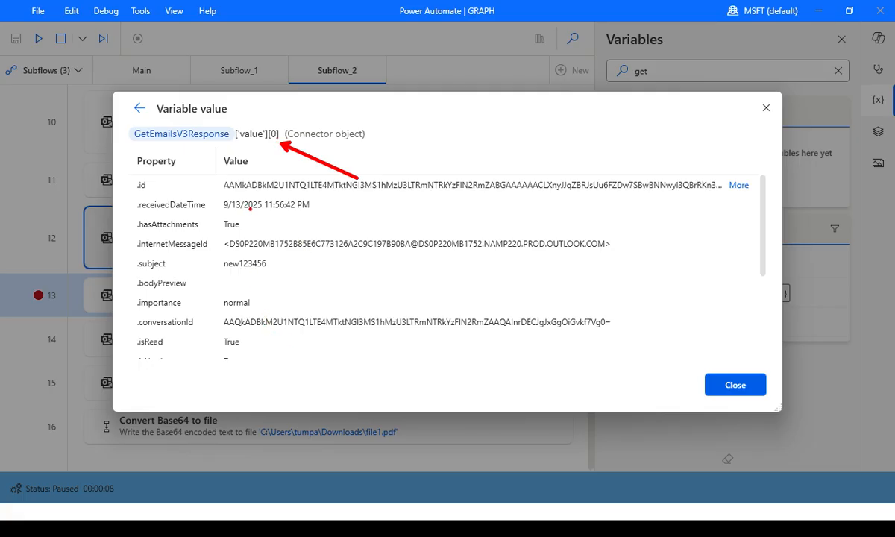
pyautogui.moveTo(244, 194); pyautogui.dragTo(479, 196)
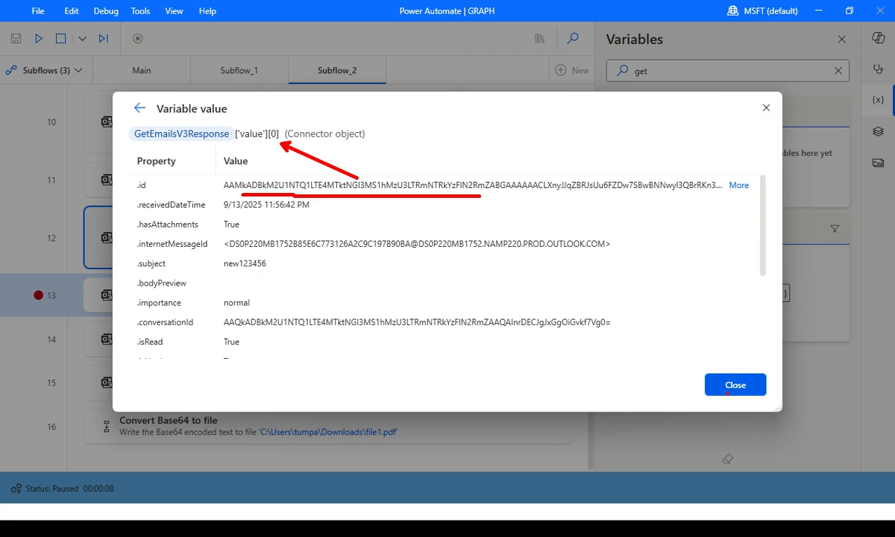
pyautogui.click(735, 383)
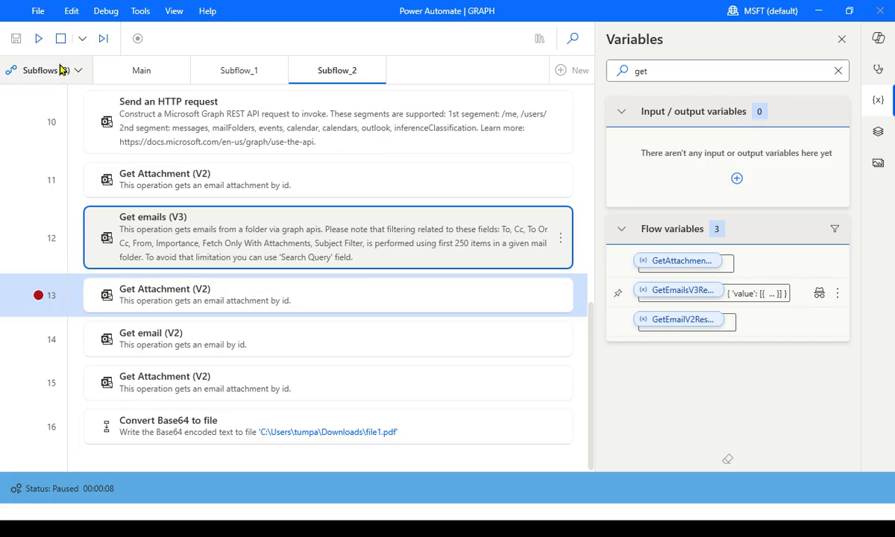
# - Stop the paused flow run and narrow the Actions pane to give the flow more room
pyautogui.click(61, 39)
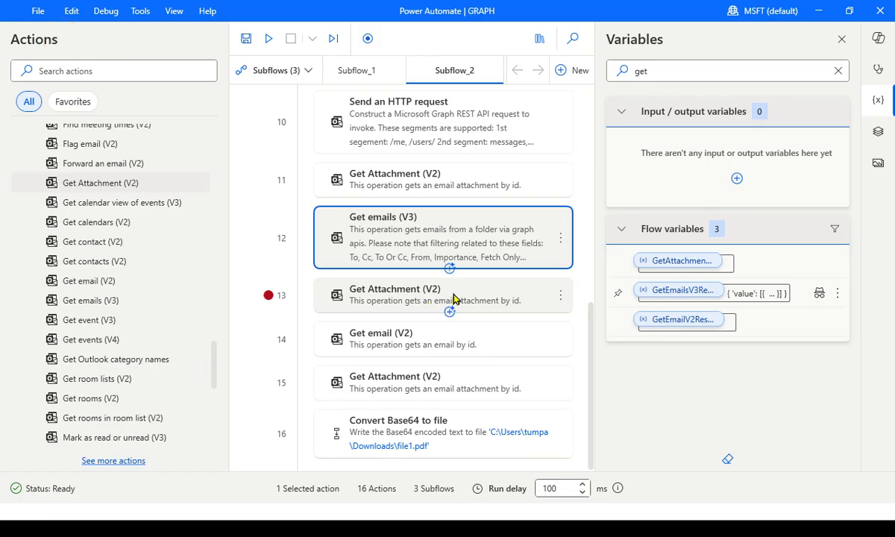
pyautogui.moveTo(227, 274); pyautogui.dragTo(136, 281)
# - Open and enlarge the Get Attachment (V2) action at line 13, and review its Message Id and Attachment Id expressions
pyautogui.click(363, 288)
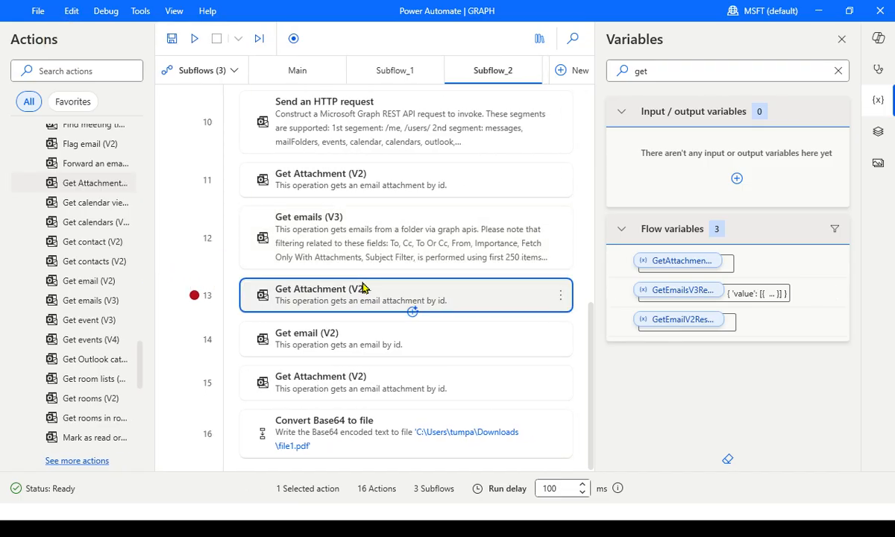
pyautogui.doubleClick(363, 288)
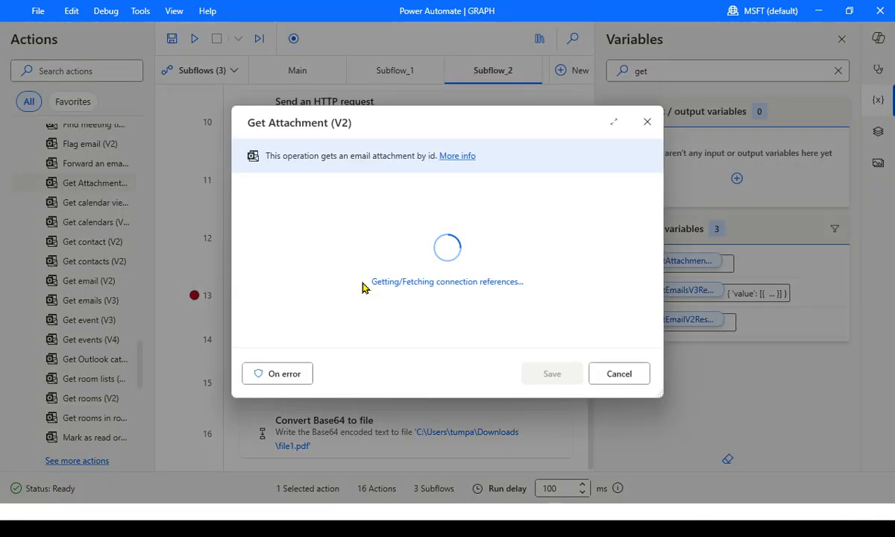
pyautogui.click(614, 123)
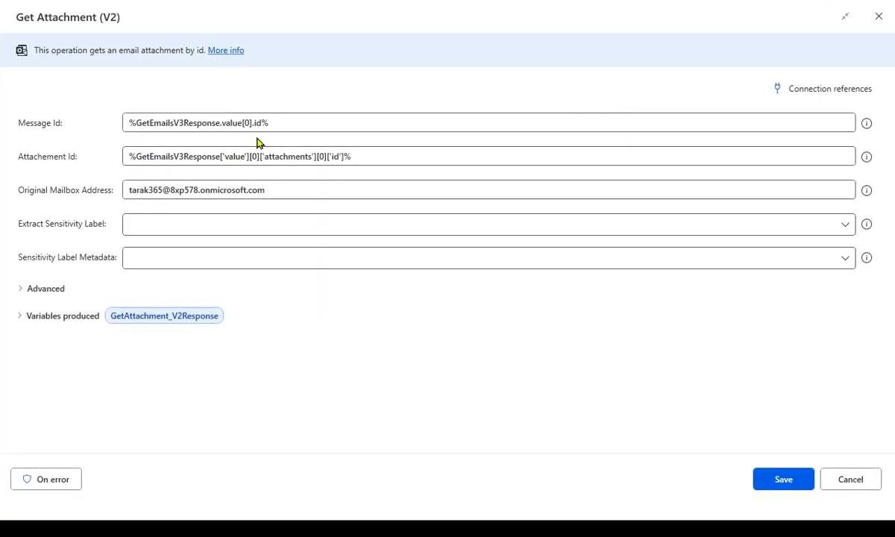
pyautogui.moveTo(286, 118); pyautogui.dragTo(129, 123)
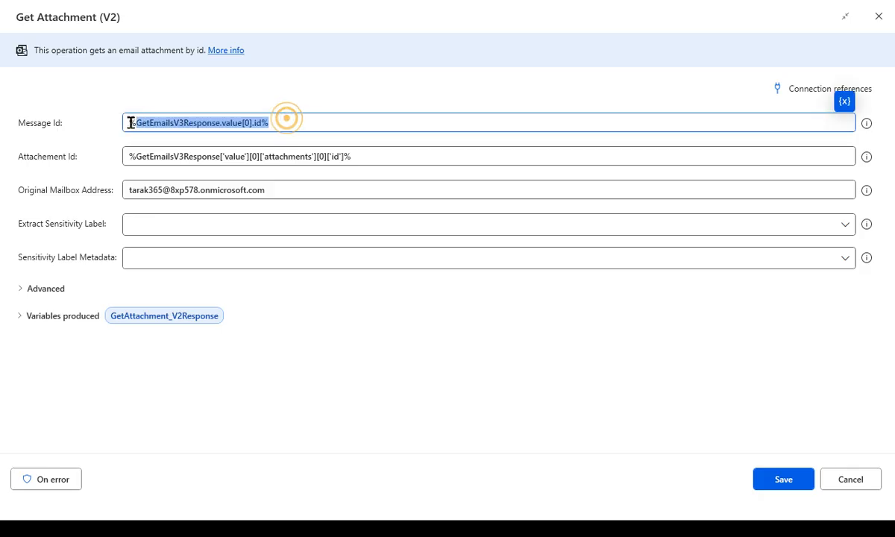
pyautogui.click(243, 123)
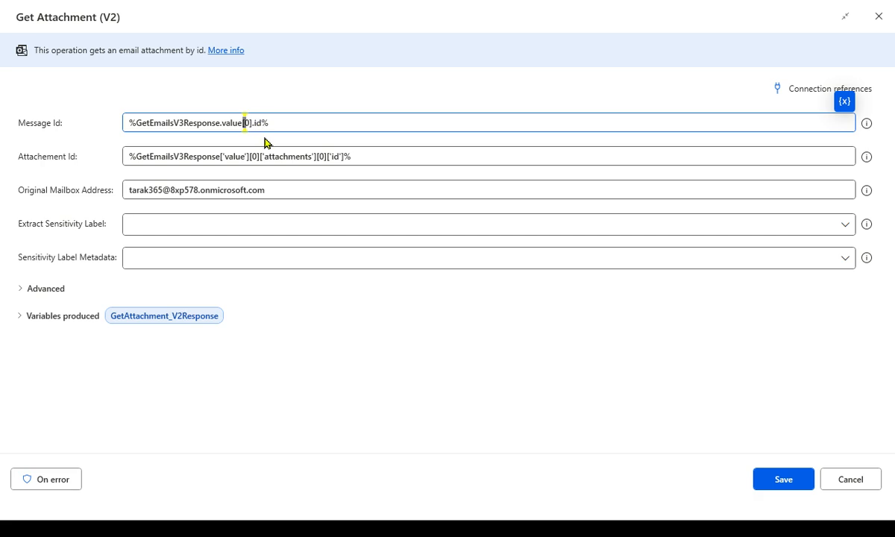
pyautogui.tripleClick(284, 126)
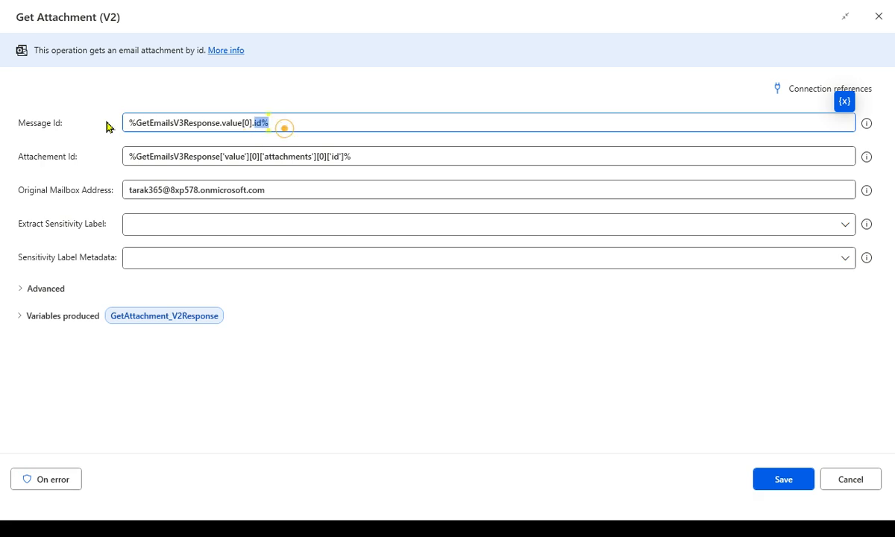
pyautogui.click(359, 124)
pyautogui.moveTo(360, 156); pyautogui.dragTo(126, 161)
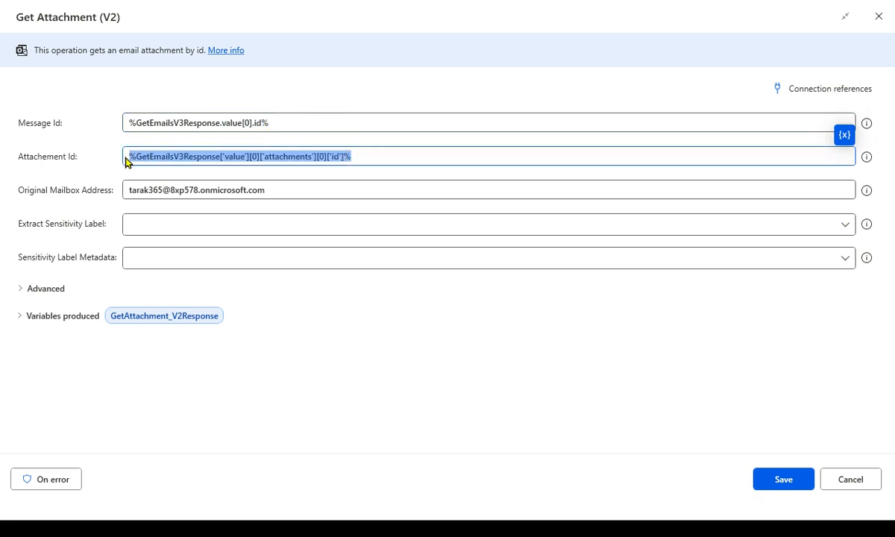
pyautogui.click(372, 156)
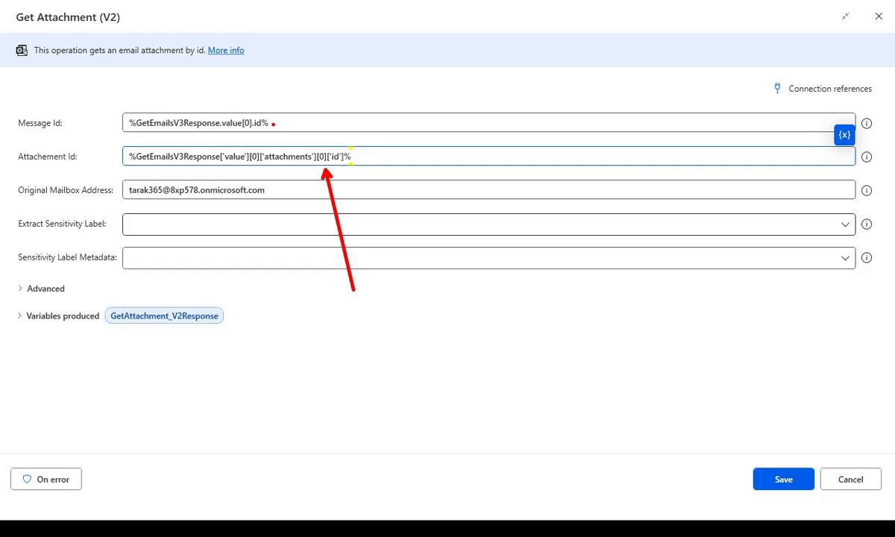
pyautogui.moveTo(273, 123); pyautogui.dragTo(349, 114)
pyautogui.hotkey('ctrl', 'z')
pyautogui.moveTo(279, 117)
pyautogui.mouseDown()
pyautogui.moveTo(409, 116)
pyautogui.moveTo(402, 117)
pyautogui.mouseUp()
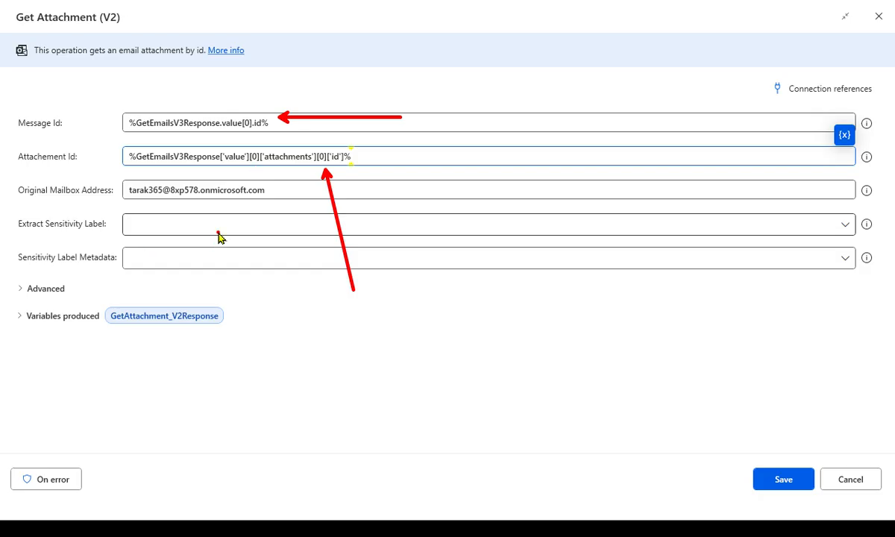
# - Set the advanced Timeout of the Get Attachment (V2) action to 10, save it, and remove the breakpoint at line 13
pyautogui.click(22, 289)
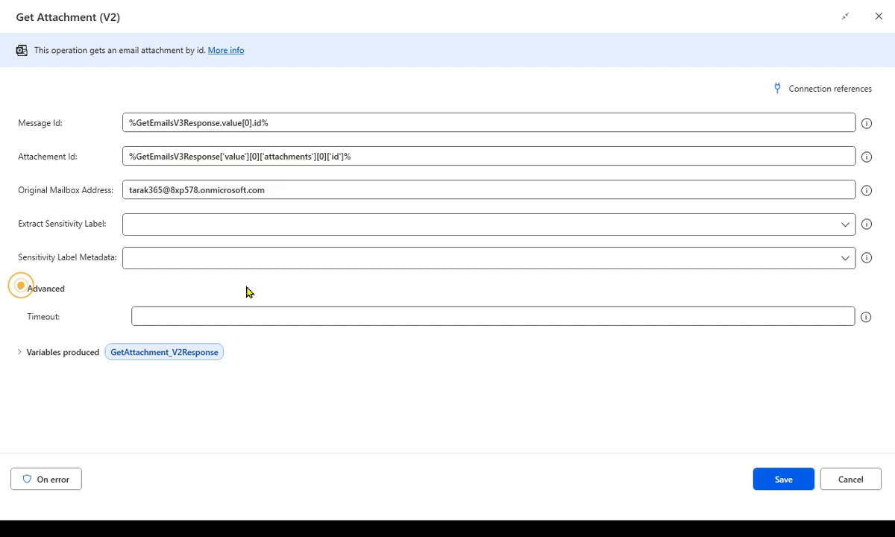
pyautogui.click(220, 313)
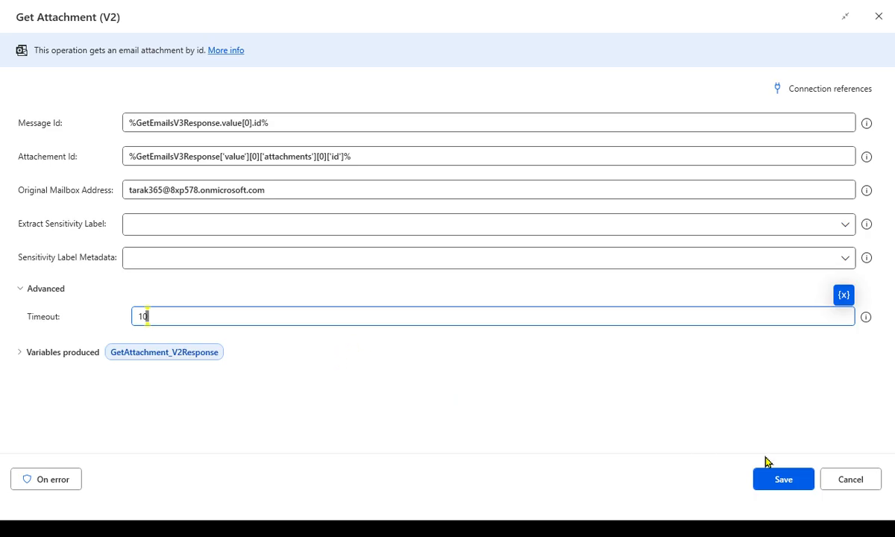
pyautogui.click(782, 481)
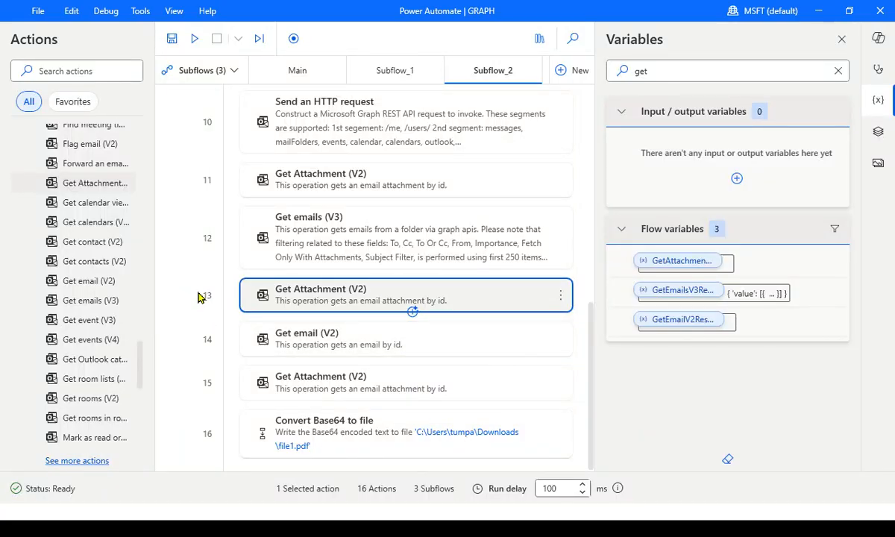
# - Open and enlarge the Get email (V2) action at line 14, and review its Message Id expression
pyautogui.click(372, 335)
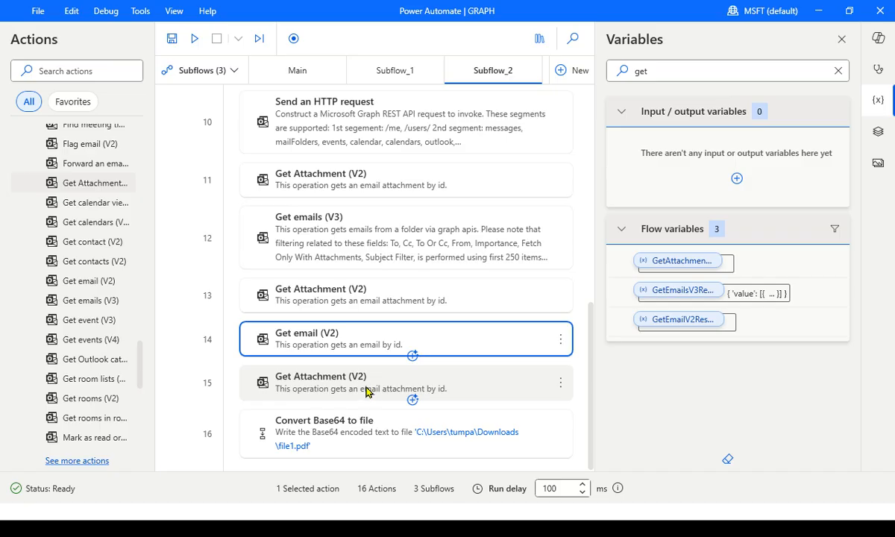
pyautogui.doubleClick(372, 340)
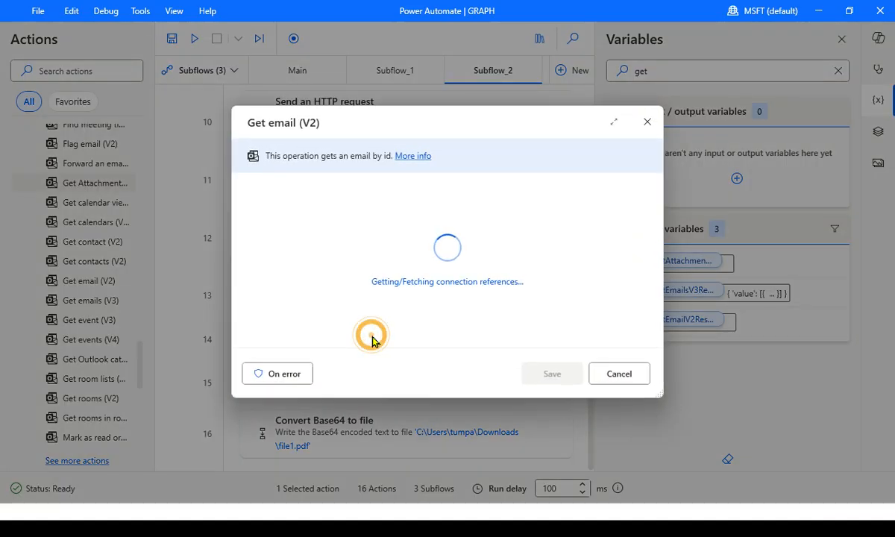
pyautogui.click(612, 123)
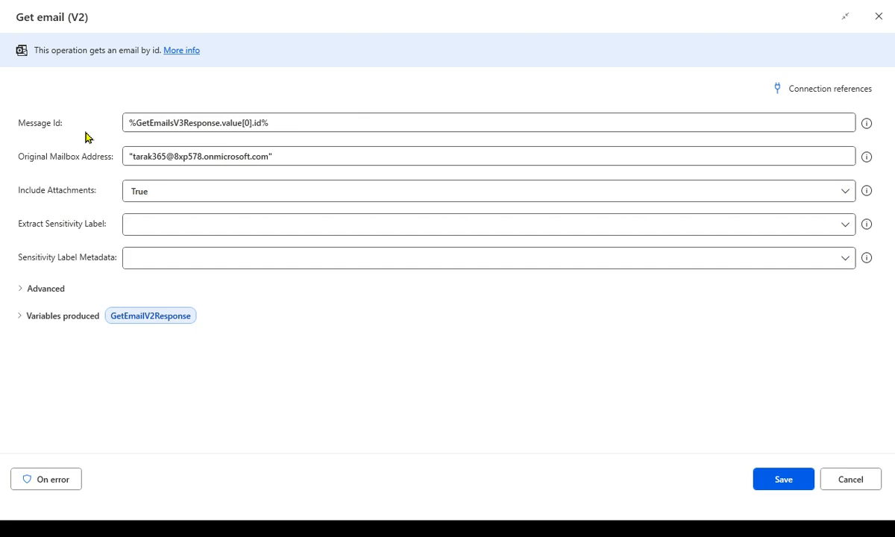
pyautogui.click(299, 125)
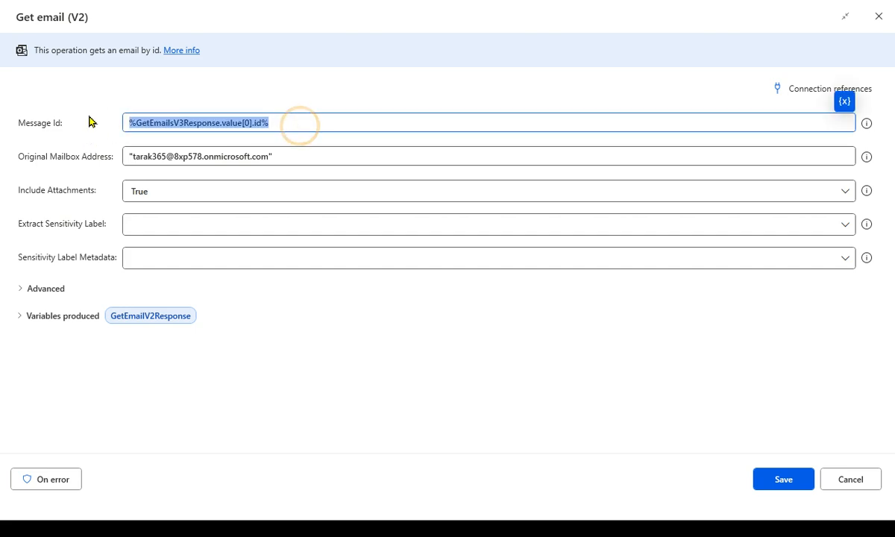
pyautogui.click(296, 120)
pyautogui.moveTo(295, 120); pyautogui.dragTo(79, 121)
pyautogui.click(303, 84)
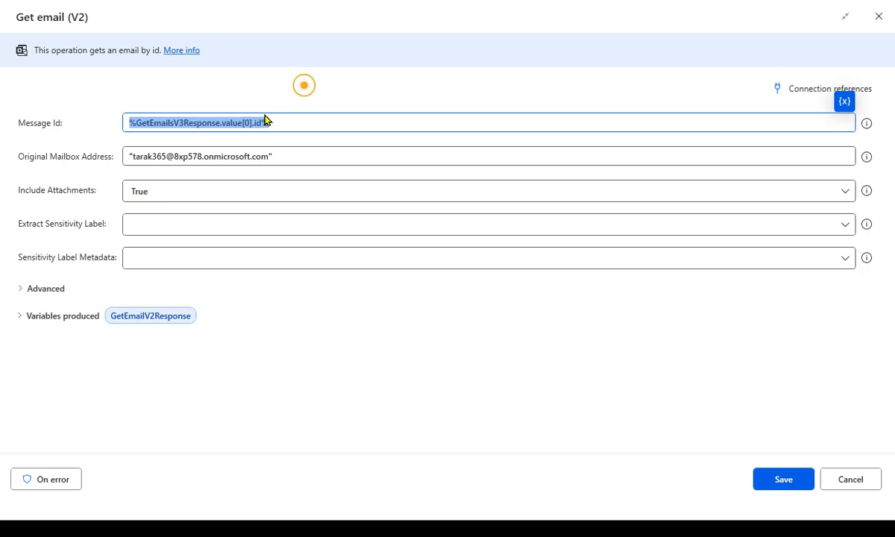
pyautogui.click(285, 122)
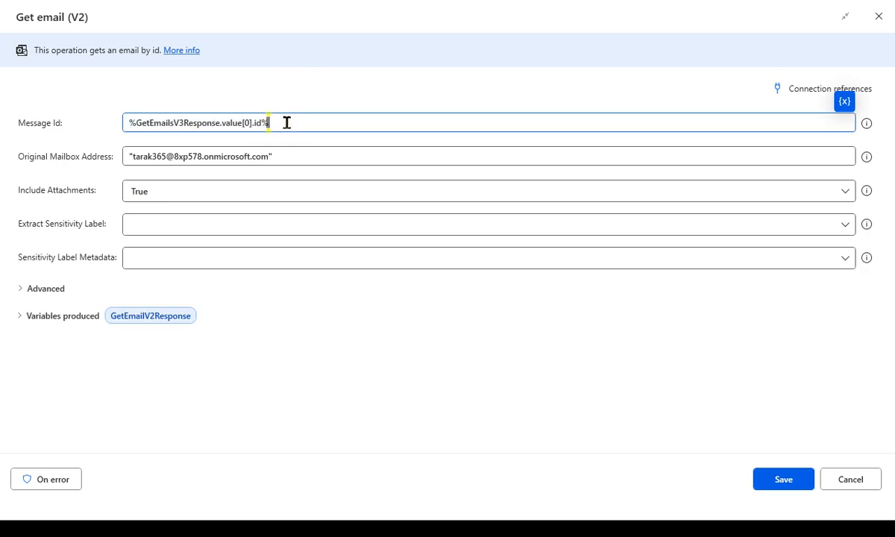
pyautogui.moveTo(286, 123); pyautogui.dragTo(88, 135)
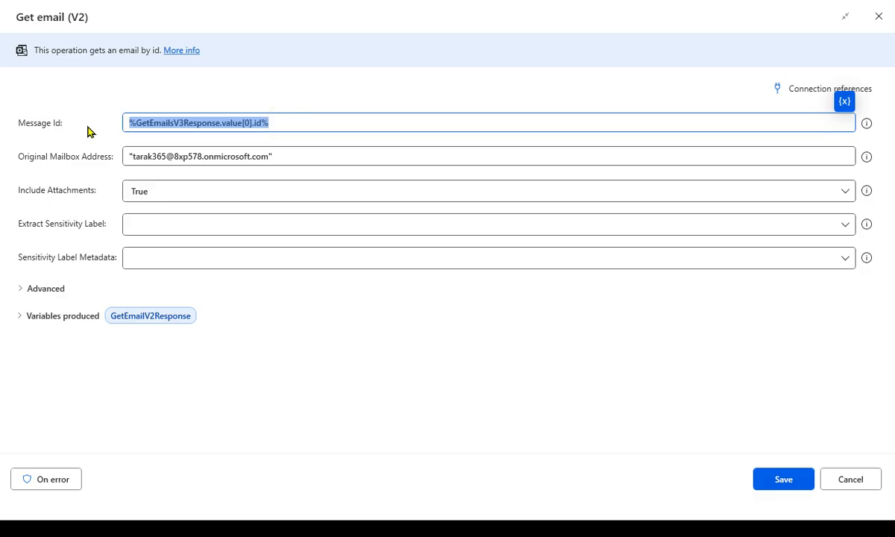
pyautogui.click(294, 121)
pyautogui.moveTo(294, 120); pyautogui.dragTo(128, 121)
# - Review the mailbox address and advanced settings of the Get email (V2) action, and close them without saving
pyautogui.moveTo(286, 158); pyautogui.dragTo(124, 161)
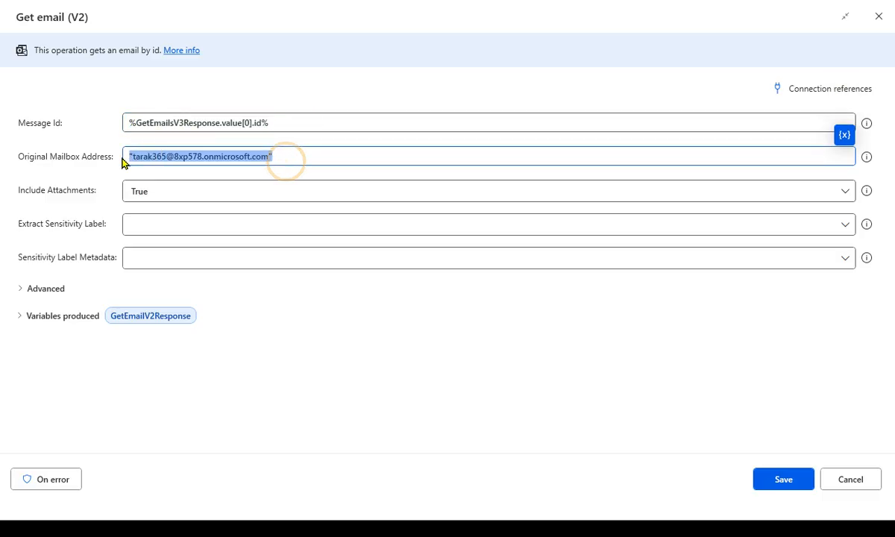
pyautogui.click(26, 289)
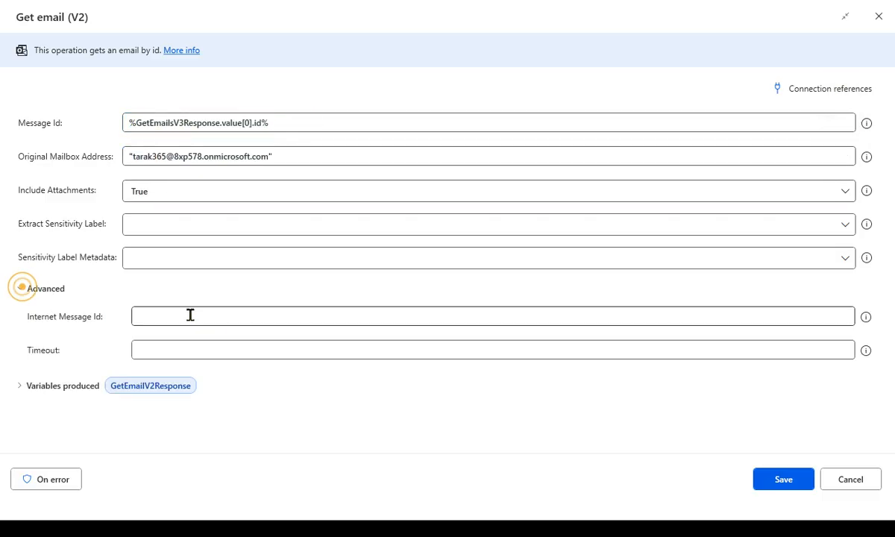
pyautogui.click(831, 479)
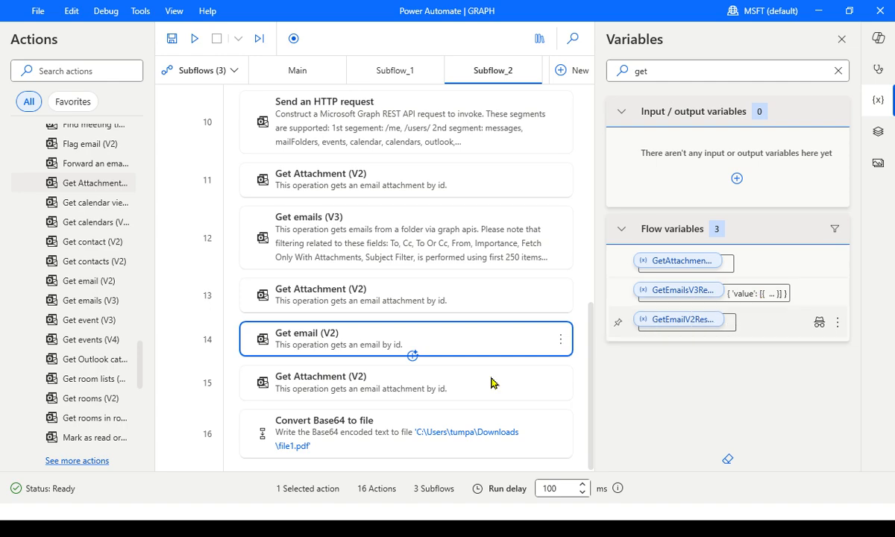
# - Open and enlarge the Get Attachment (V2) action at line 15, review its Message Id, Attachment Id and mailbox address, and close it without saving
pyautogui.click(448, 388)
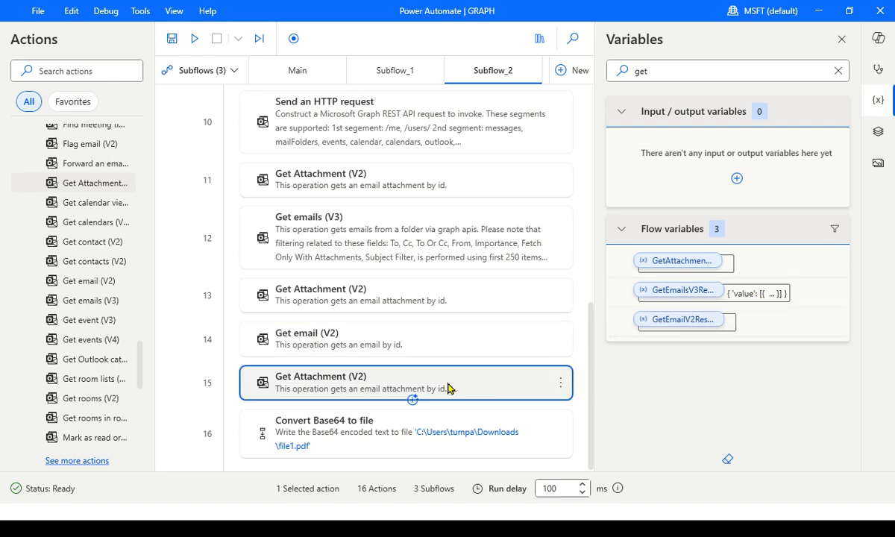
pyautogui.doubleClick(448, 388)
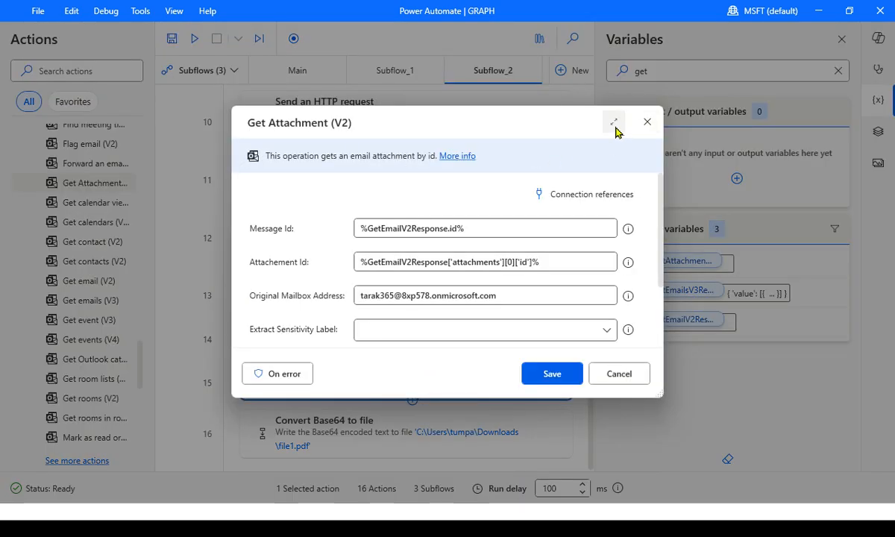
pyautogui.click(615, 123)
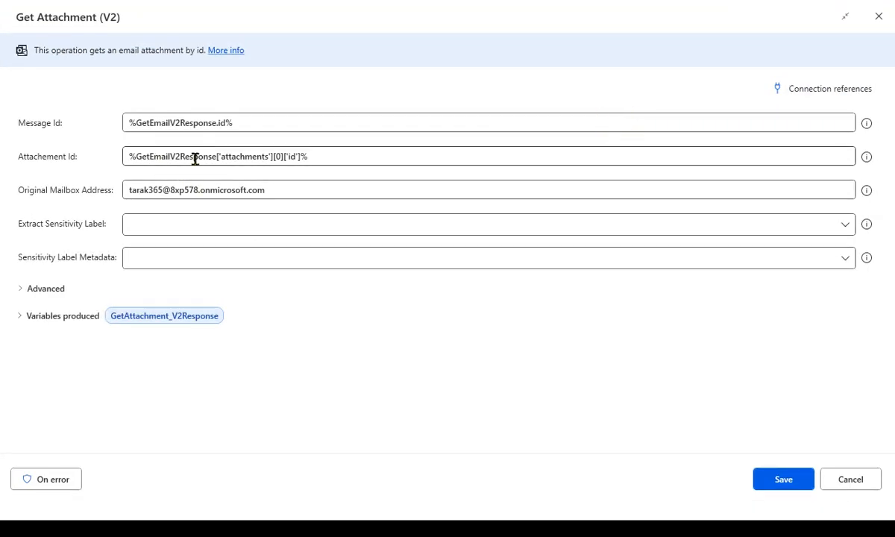
pyautogui.click(335, 156)
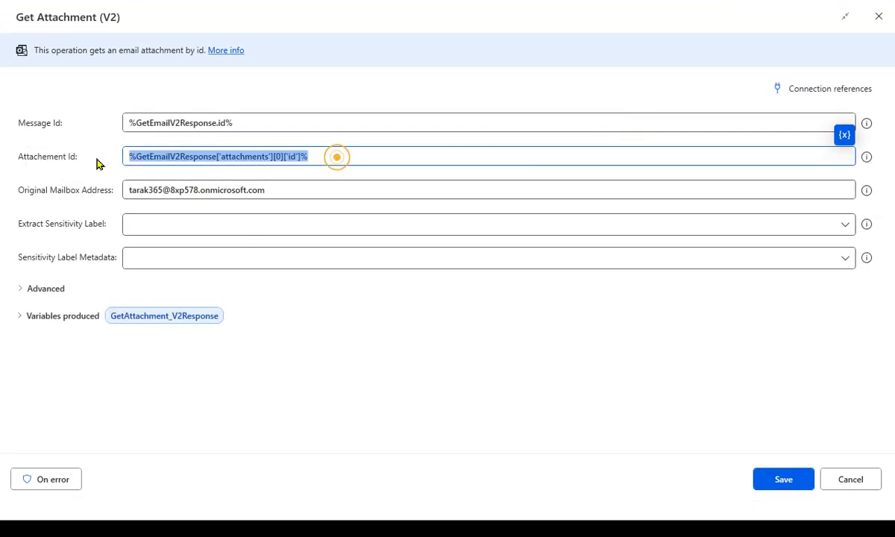
pyautogui.moveTo(255, 121); pyautogui.dragTo(129, 123)
pyautogui.click(358, 191)
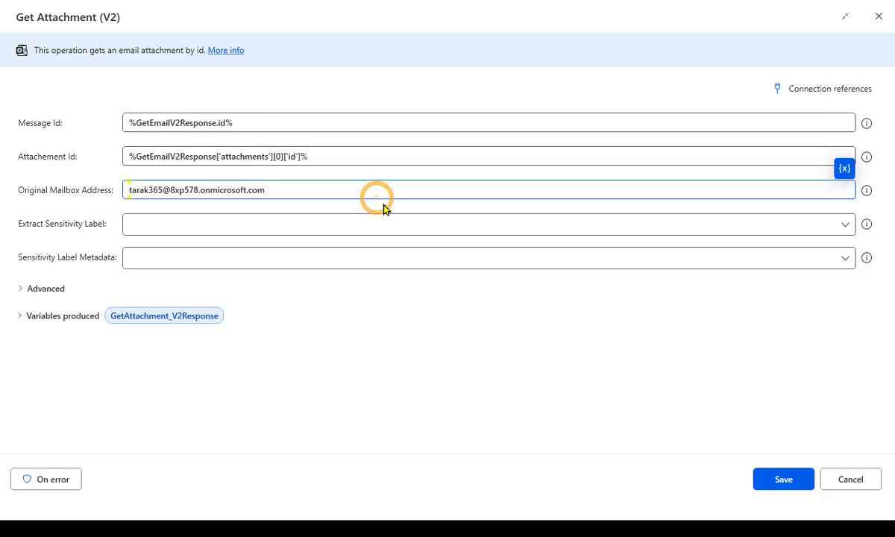
pyautogui.click(847, 479)
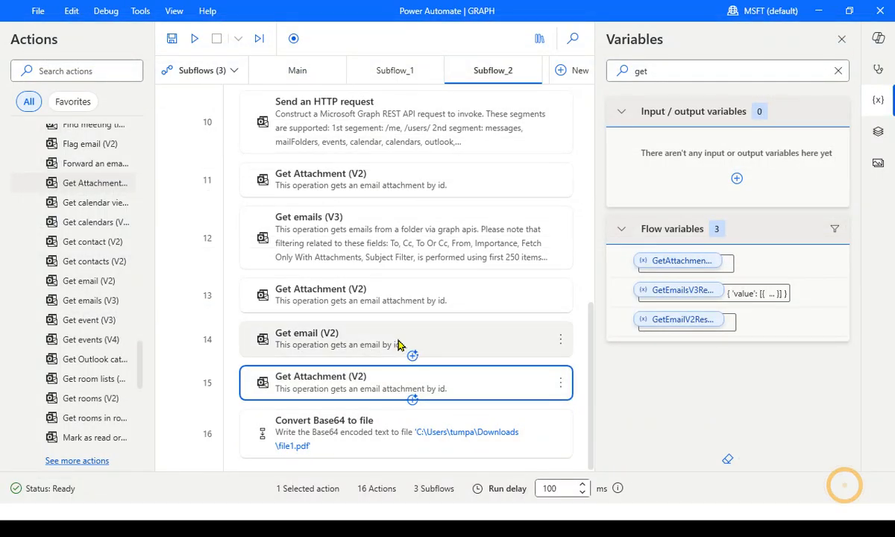
pyautogui.click(360, 233)
pyautogui.click(355, 302)
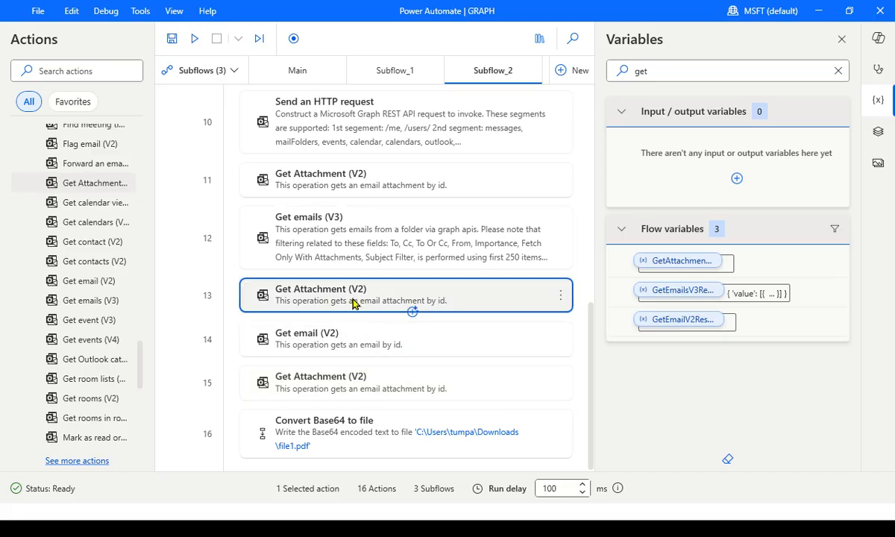
pyautogui.click(343, 342)
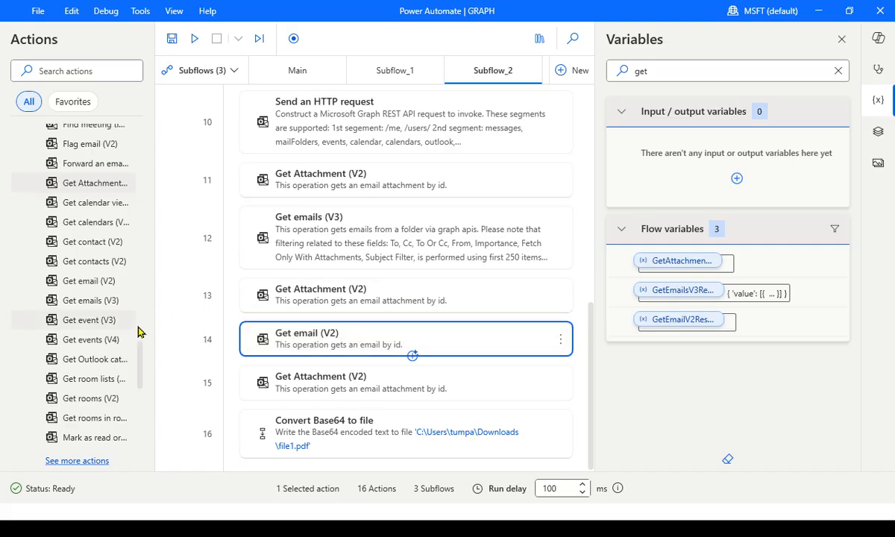
pyautogui.click(336, 233)
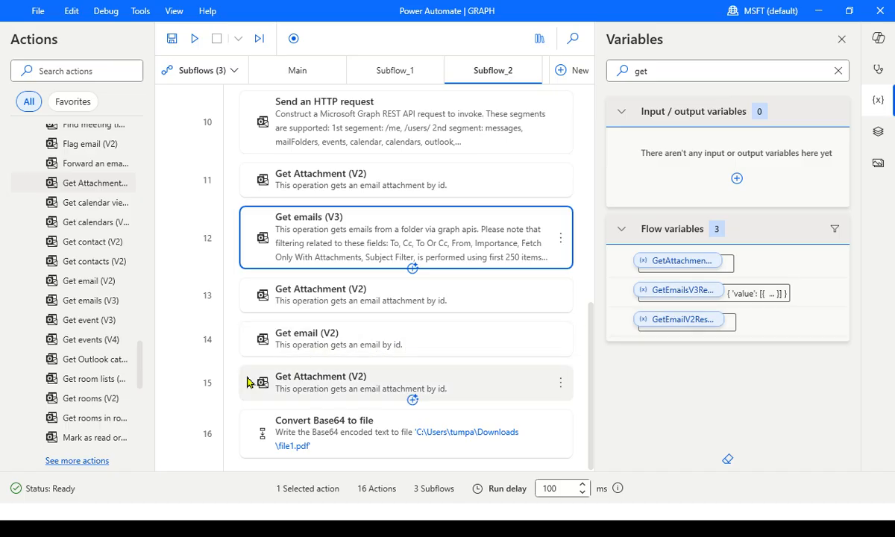
# - Open the Convert Base64 to file action at line 16 and review its Base64 encoded text expression
pyautogui.click(331, 428)
pyautogui.doubleClick(331, 429)
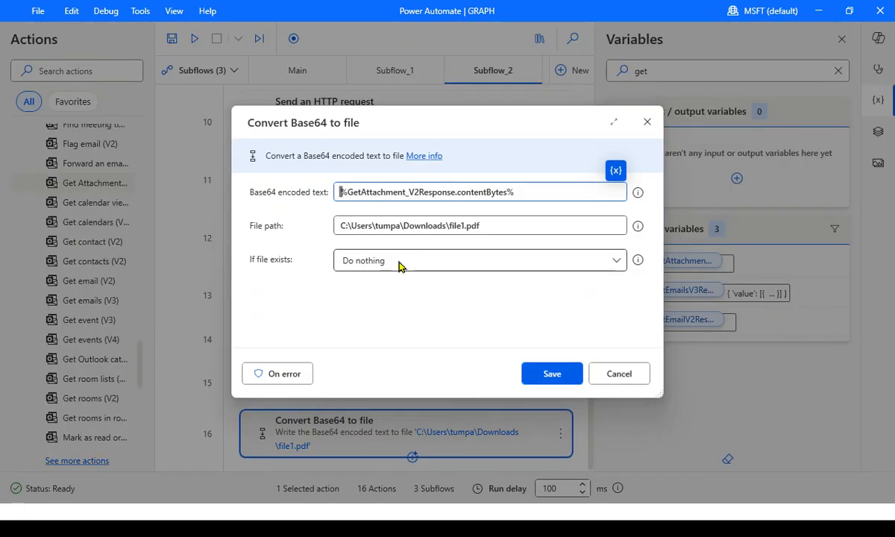
pyautogui.moveTo(521, 191); pyautogui.dragTo(320, 187)
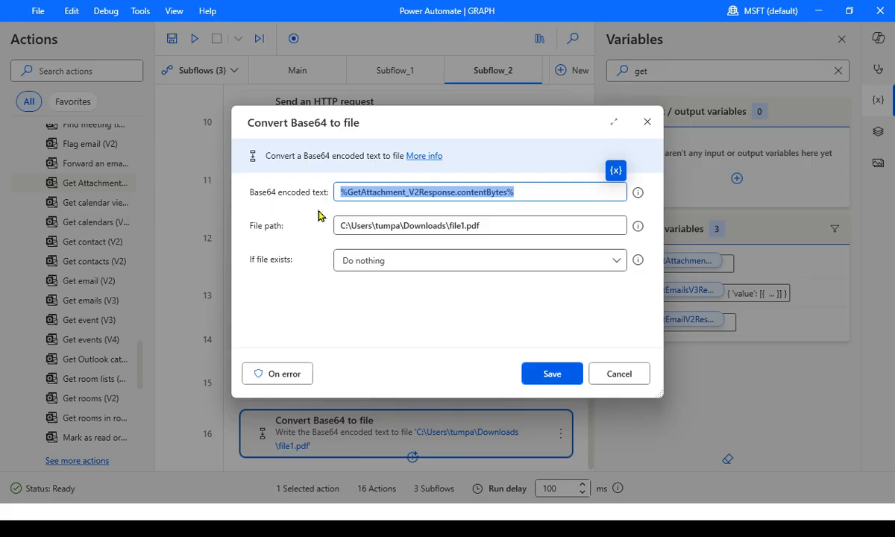
pyautogui.click(518, 191)
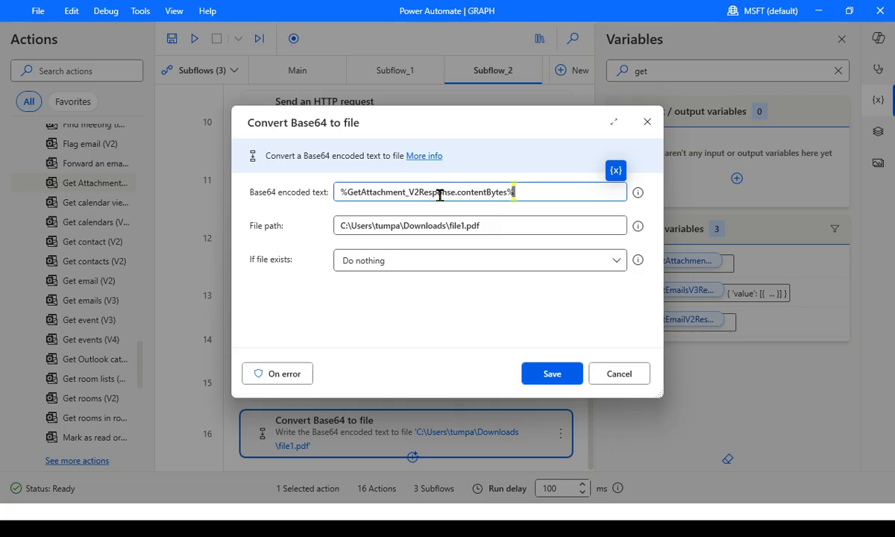
pyautogui.moveTo(422, 125); pyautogui.dragTo(522, 89)
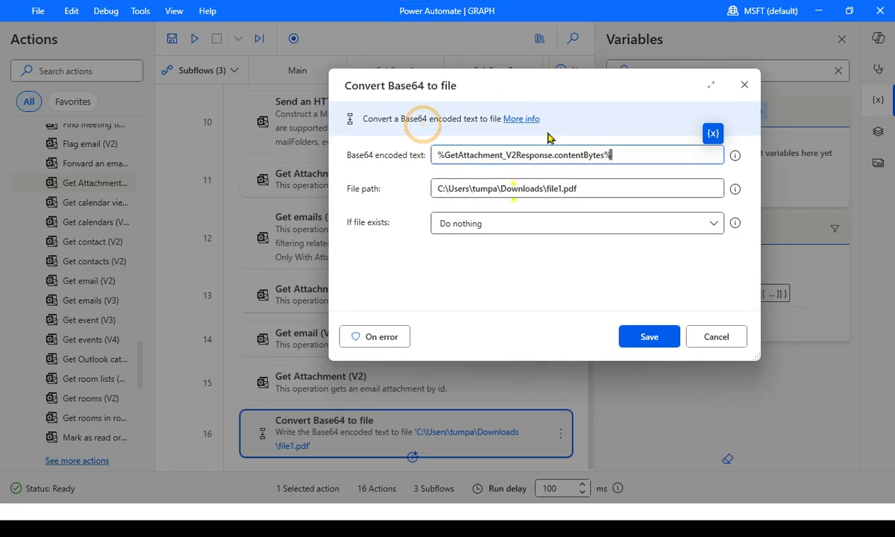
# - Review the file path of the Convert Base64 to file action and close the action without saving
pyautogui.click(591, 188)
pyautogui.click(550, 190)
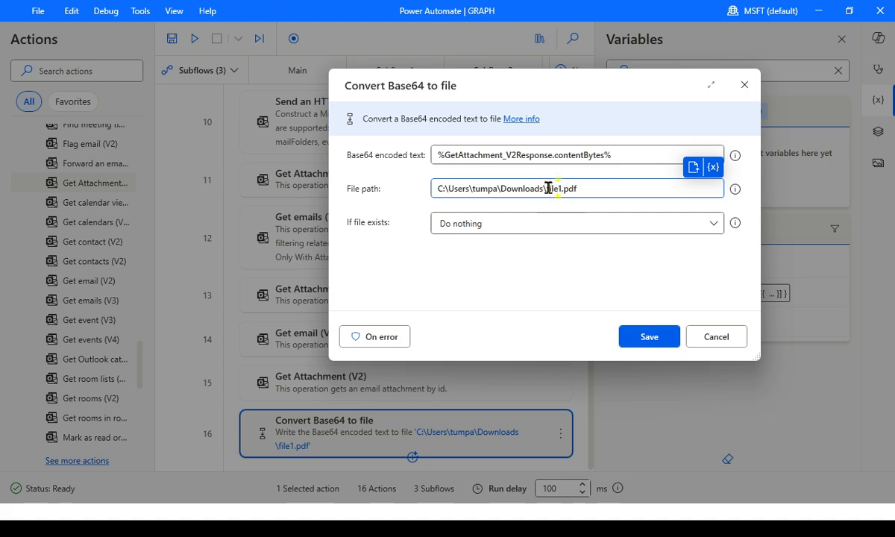
pyautogui.doubleClick(556, 189)
pyautogui.click(578, 188)
pyautogui.tripleClick(589, 187)
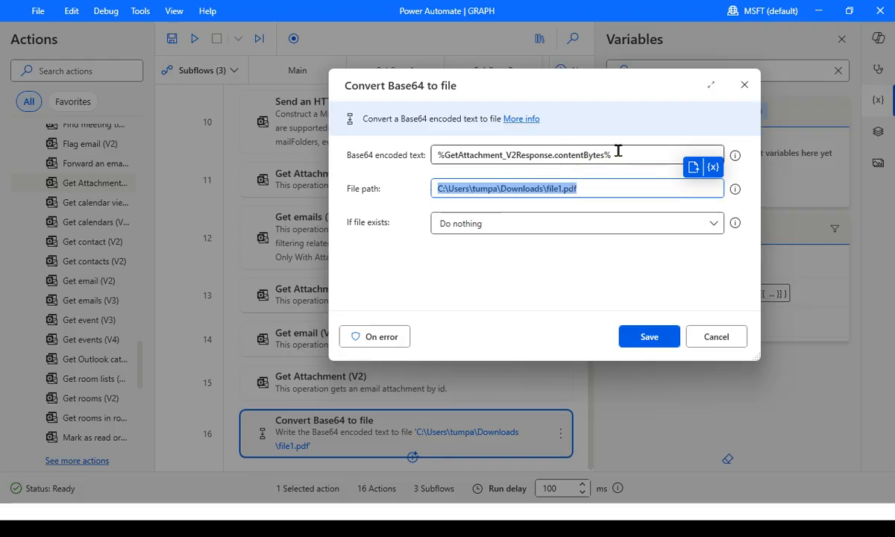
pyautogui.click(713, 336)
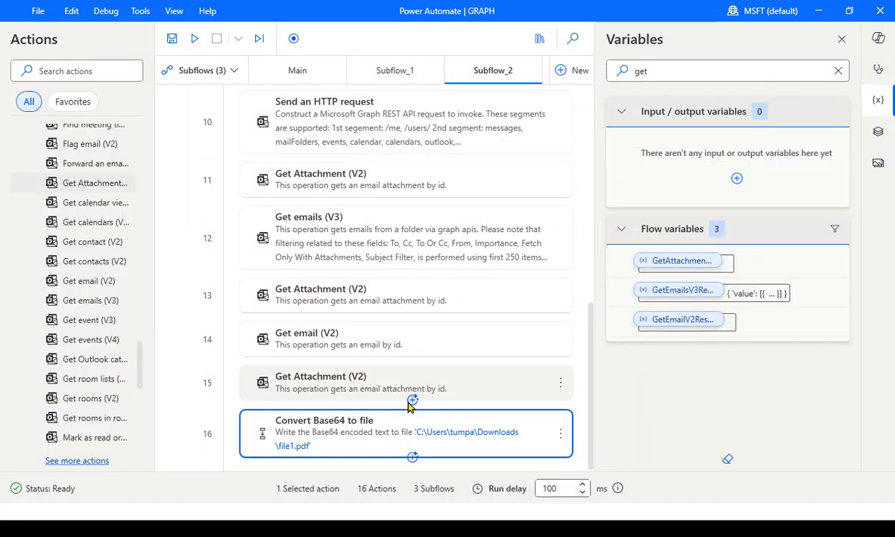
# - Review the Message Id and Attachment Id of the Get Attachment (V2) action at line 13, and close it without saving
pyautogui.click(375, 298)
pyautogui.doubleClick(374, 292)
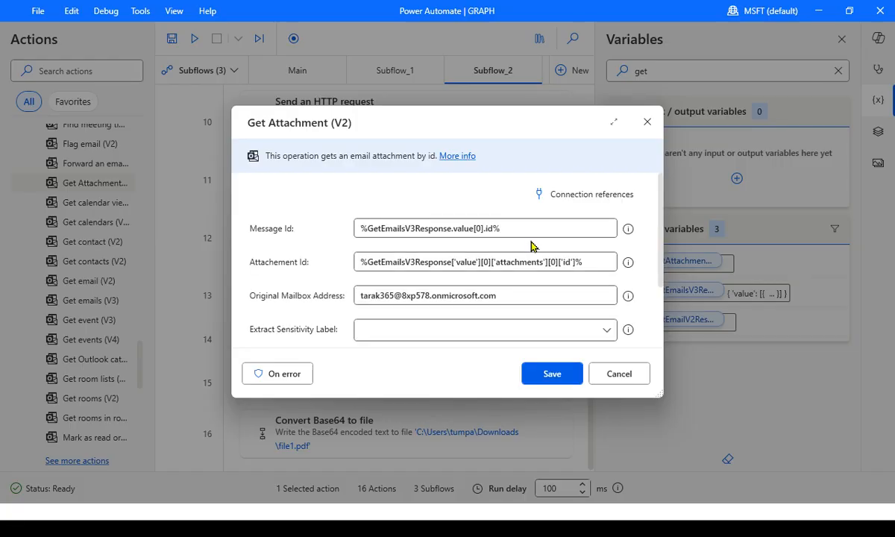
pyautogui.click(616, 374)
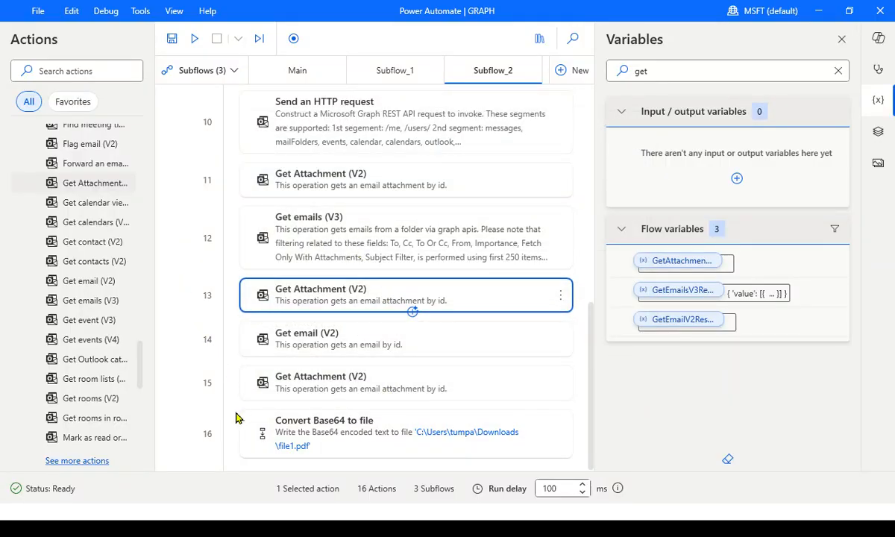
# - Set a breakpoint at line 16 and run the subflow from the Get emails (V3) action at line 12
pyautogui.click(194, 433)
pyautogui.click(356, 243)
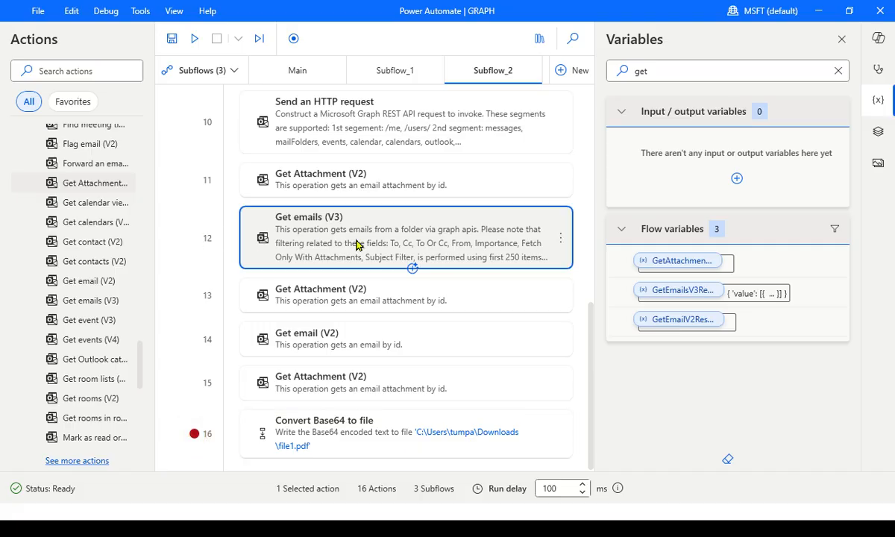
pyautogui.rightClick(355, 244)
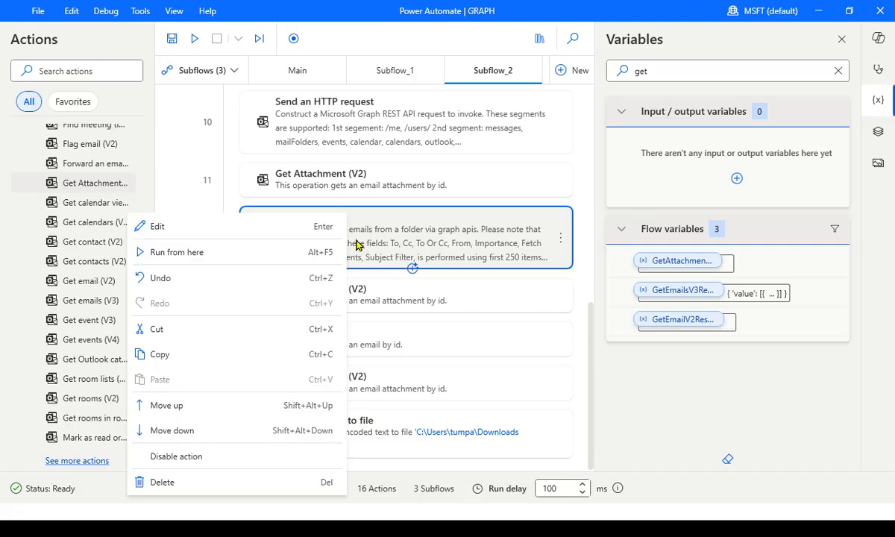
pyautogui.click(252, 258)
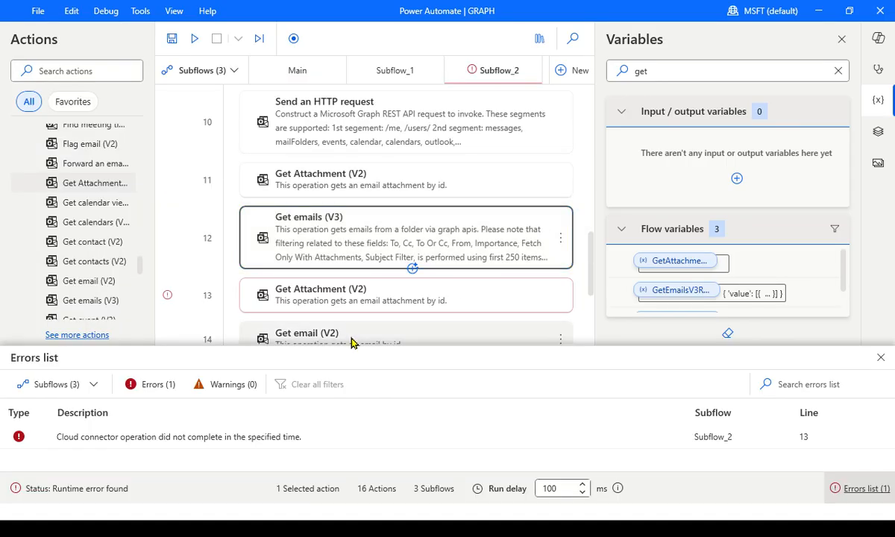
# - Close the errors list and run the subflow again from the Get emails (V3) action
pyautogui.click(881, 359)
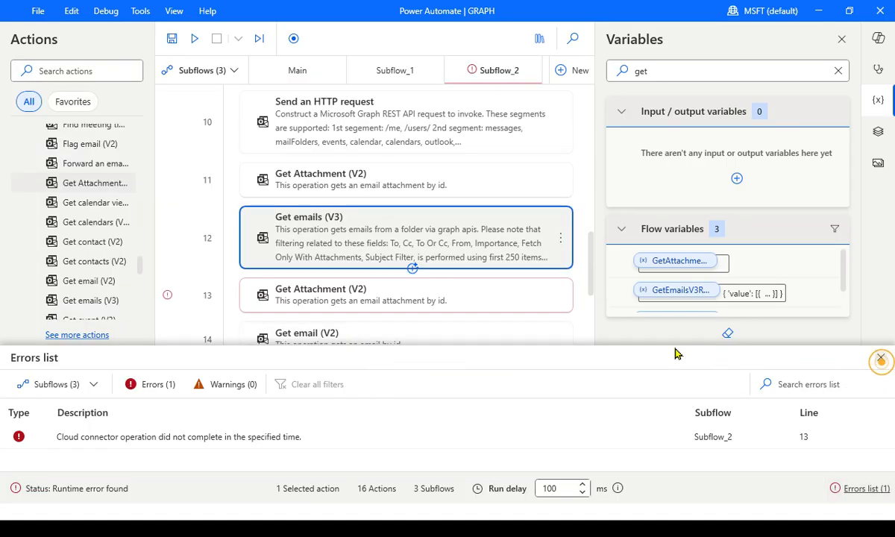
pyautogui.click(880, 357)
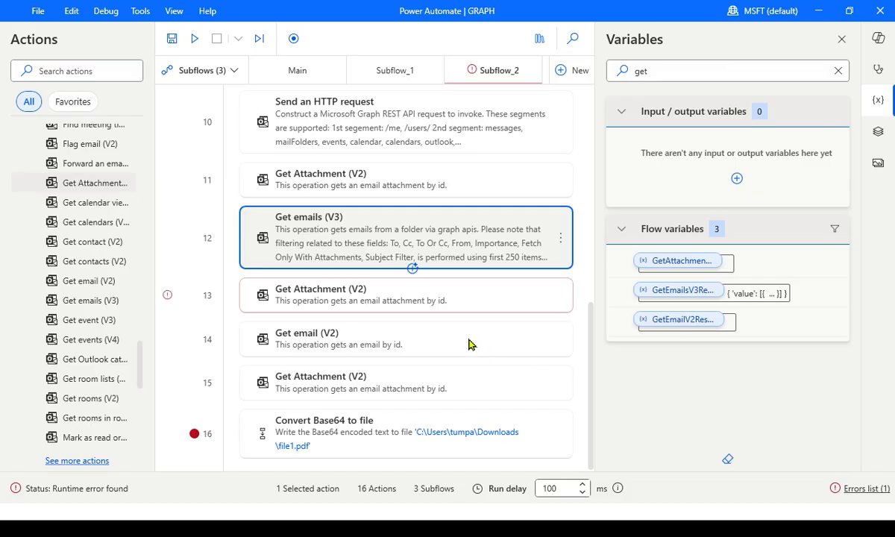
pyautogui.click(375, 304)
pyautogui.click(357, 252)
pyautogui.click(348, 243)
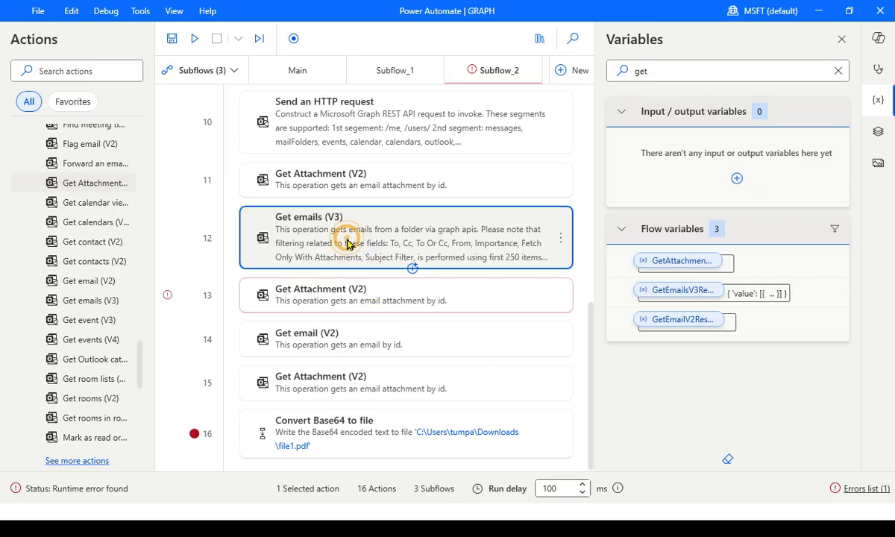
pyautogui.rightClick(348, 244)
pyautogui.click(220, 254)
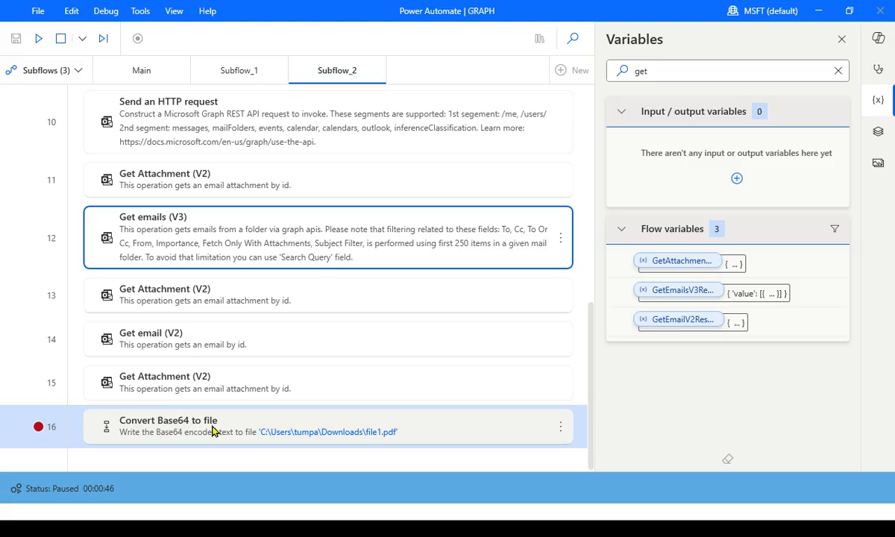
# - Examine the properties of the GetAttachment_V2Response variable, including contentBytes, and close the variable viewer
pyautogui.doubleClick(735, 266)
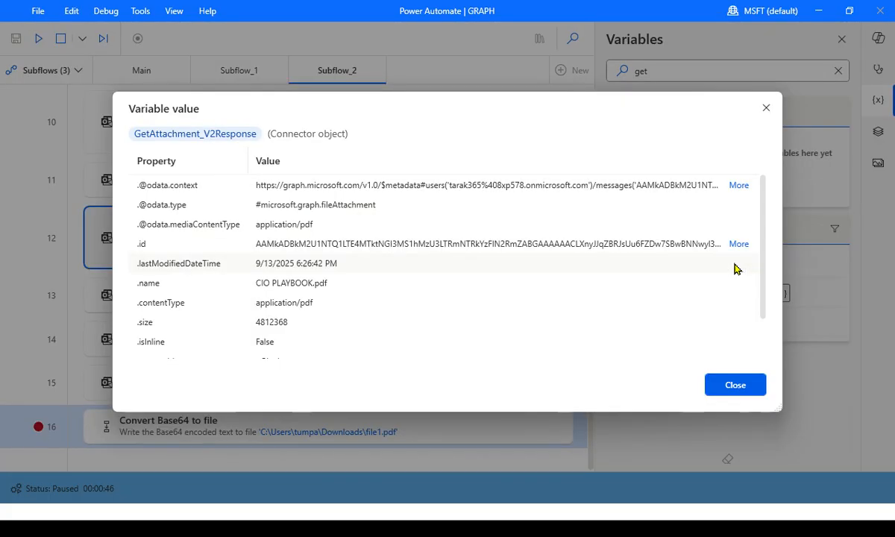
pyautogui.scroll(-3, 459, 276)
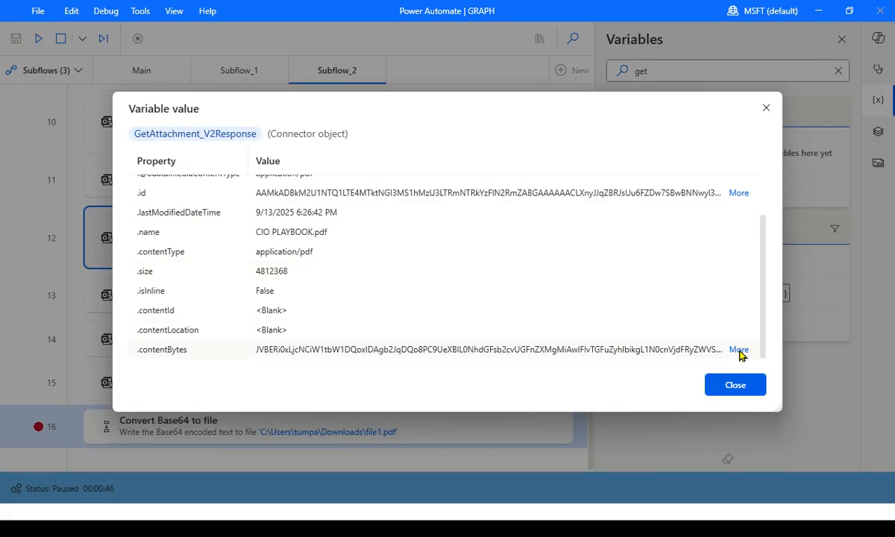
pyautogui.scroll(3, 656, 326)
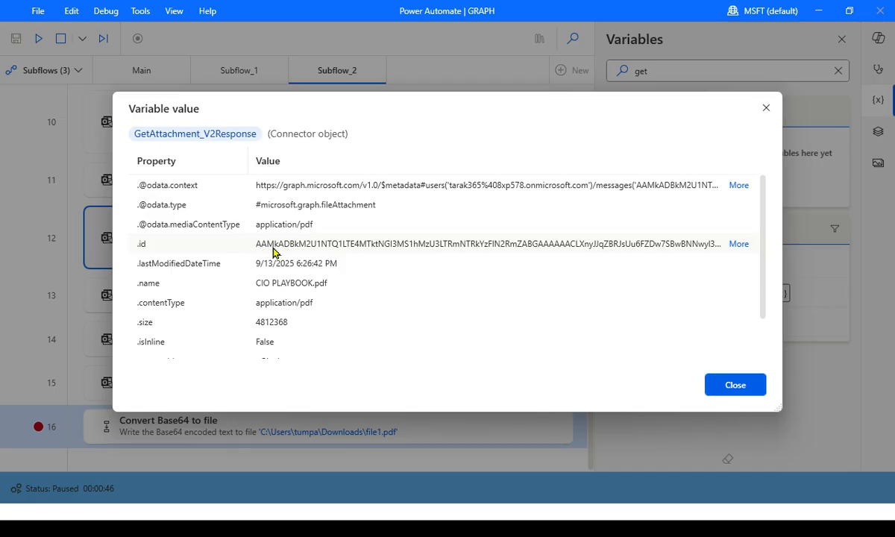
pyautogui.click(735, 385)
# - Inspect the first item in the GetEmailsV3Response value list, checking its id, and close the variable viewer
pyautogui.doubleClick(743, 294)
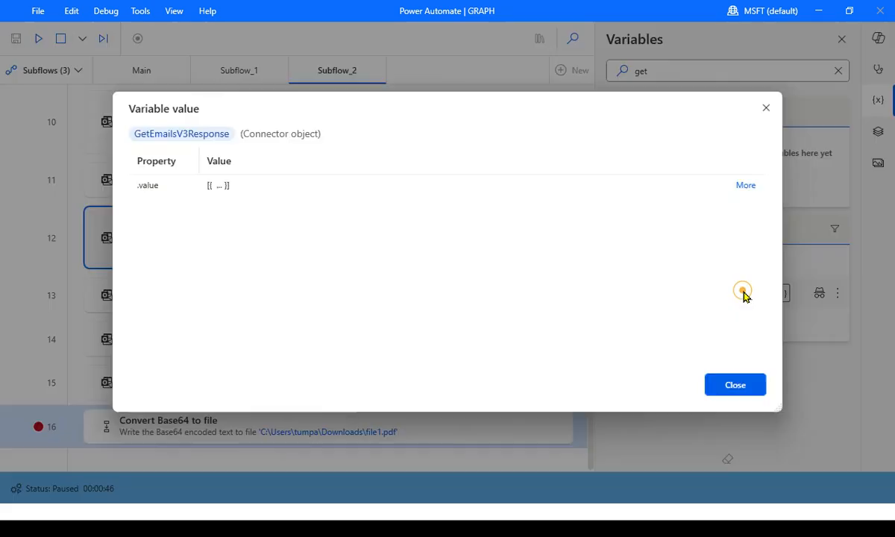
pyautogui.click(746, 185)
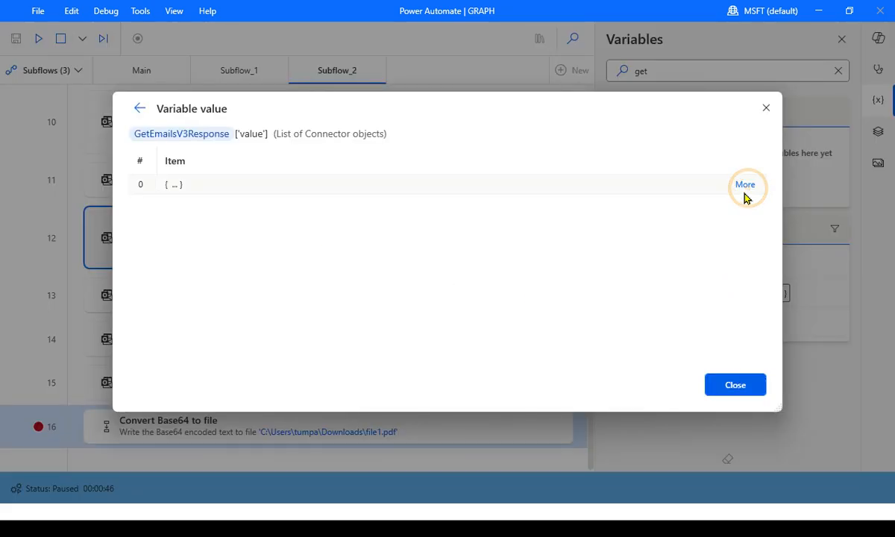
pyautogui.click(744, 184)
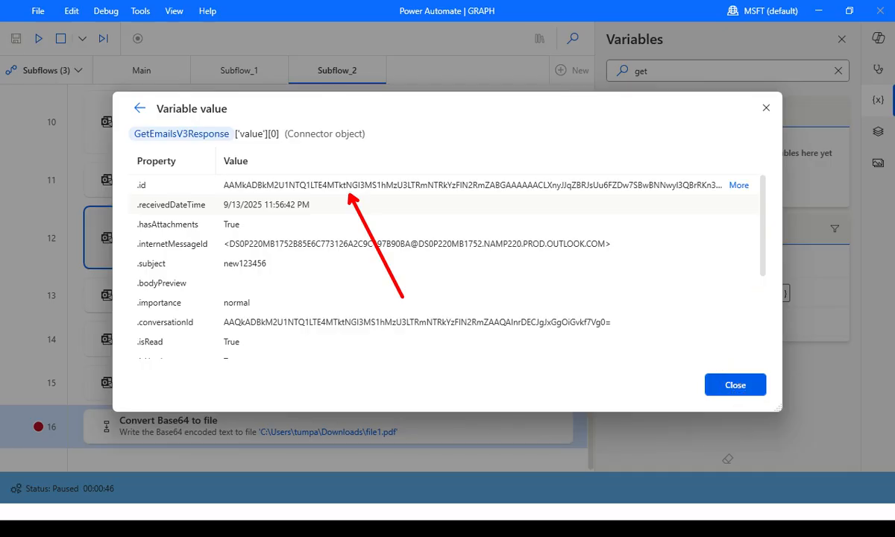
pyautogui.click(766, 108)
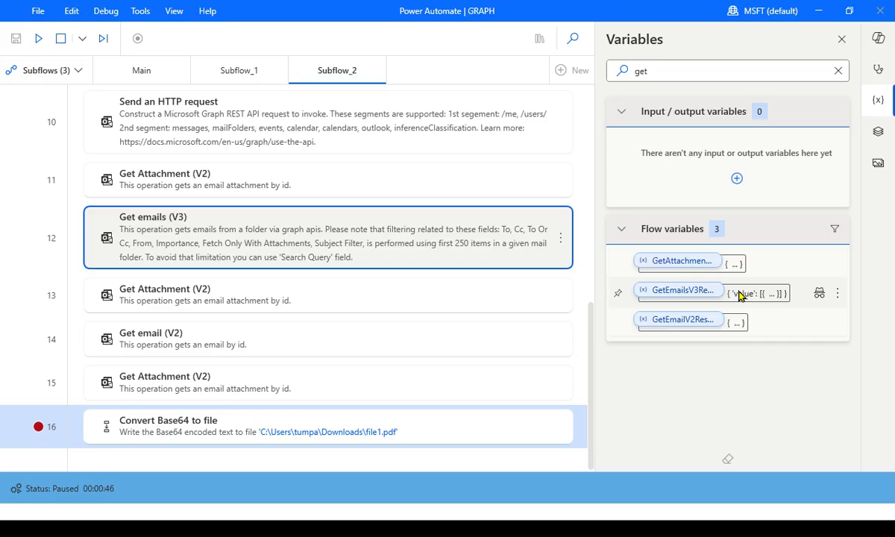
# - Examine the first email in the GetEmailsV3Response value list, including its attachments entry and contentBytes, and close the variable viewer
pyautogui.doubleClick(737, 293)
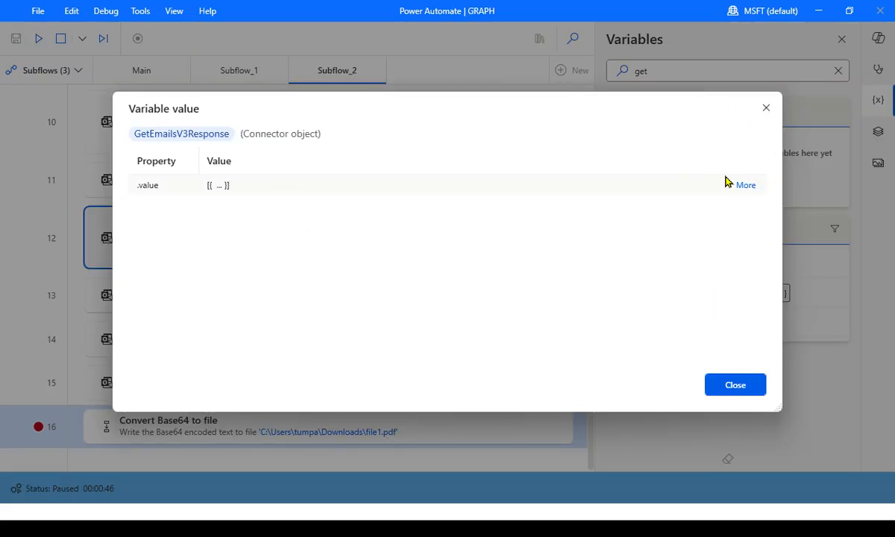
pyautogui.click(745, 184)
pyautogui.click(745, 185)
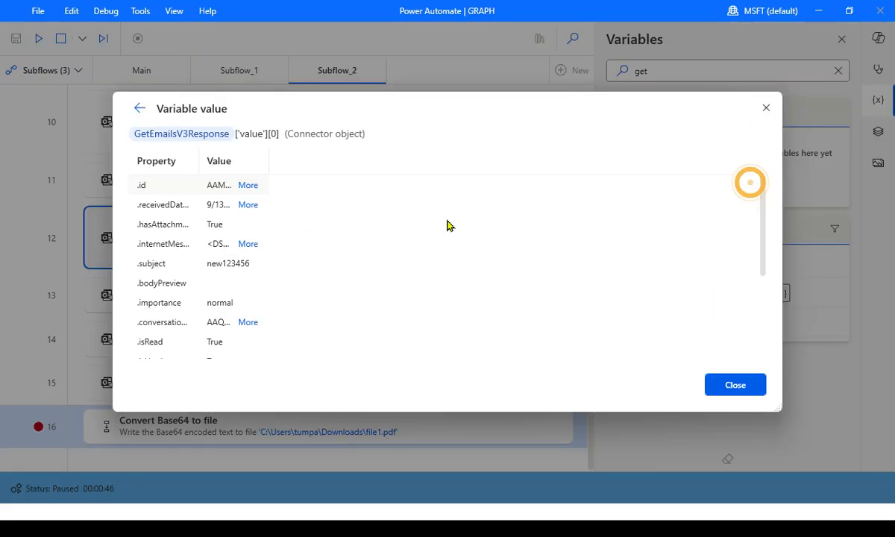
pyautogui.scroll(-1, 245, 286)
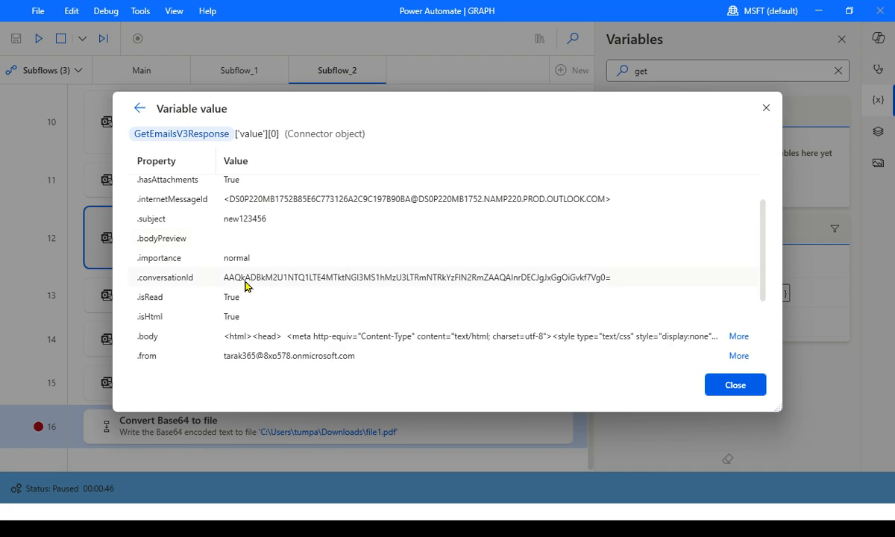
pyautogui.scroll(1, 235, 269)
pyautogui.scroll(-3, 261, 304)
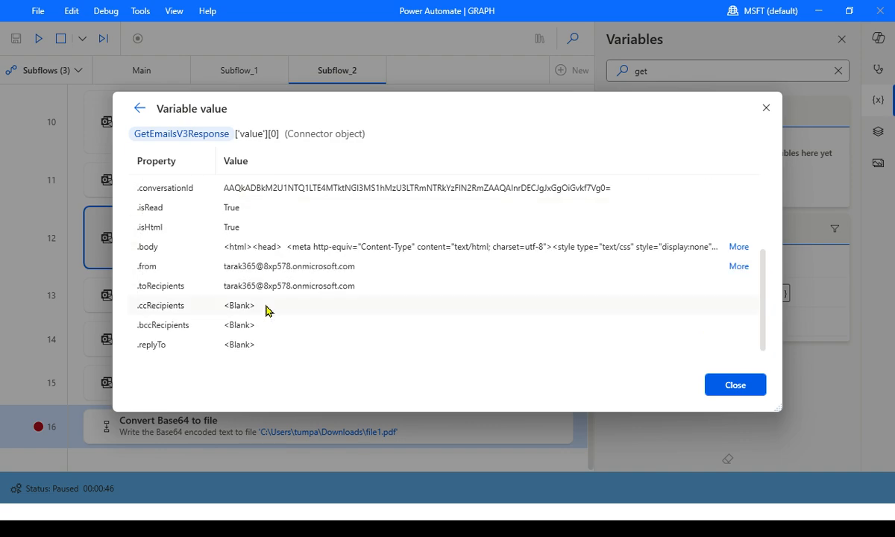
pyautogui.scroll(-1, 268, 298)
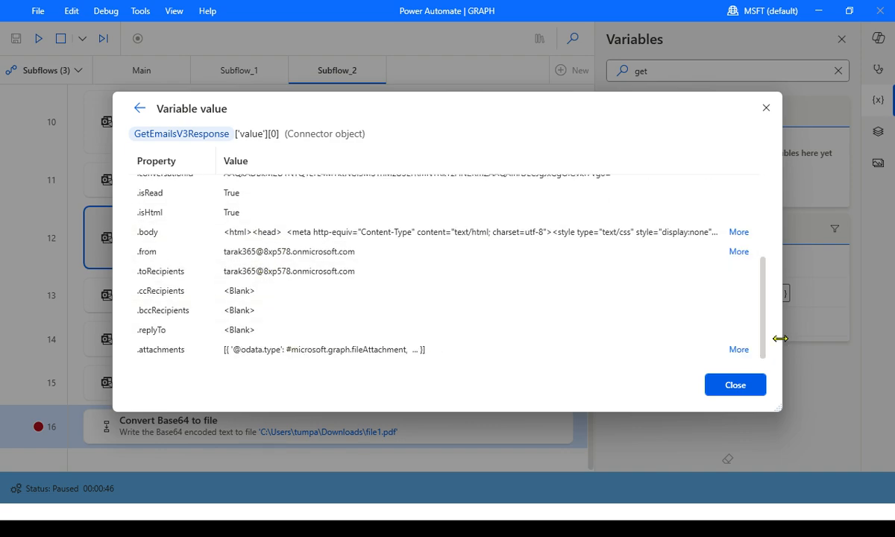
pyautogui.click(737, 348)
pyautogui.click(745, 185)
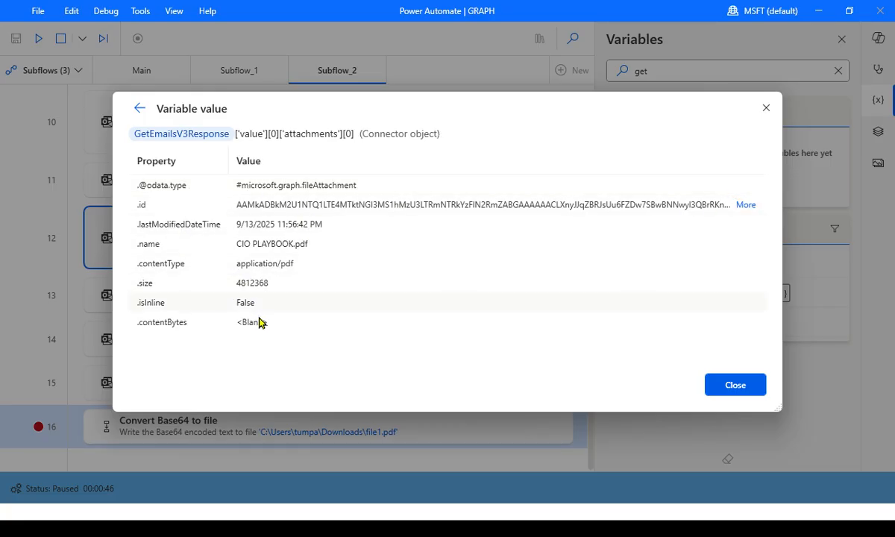
pyautogui.click(727, 384)
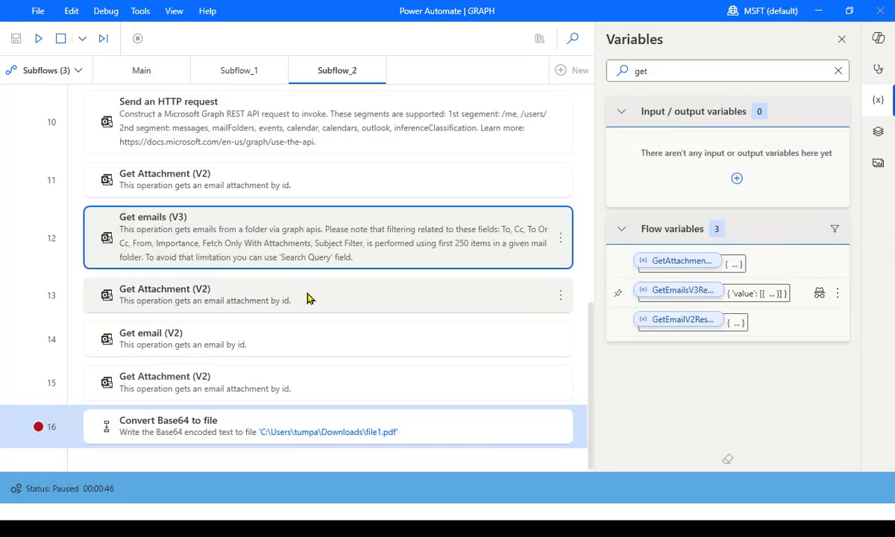
# - Select the Get Attachment (V2) action at line 13, inspect the full contentBytes text of GetAttachment_V2Response and close the viewer
pyautogui.click(310, 298)
pyautogui.click(309, 296)
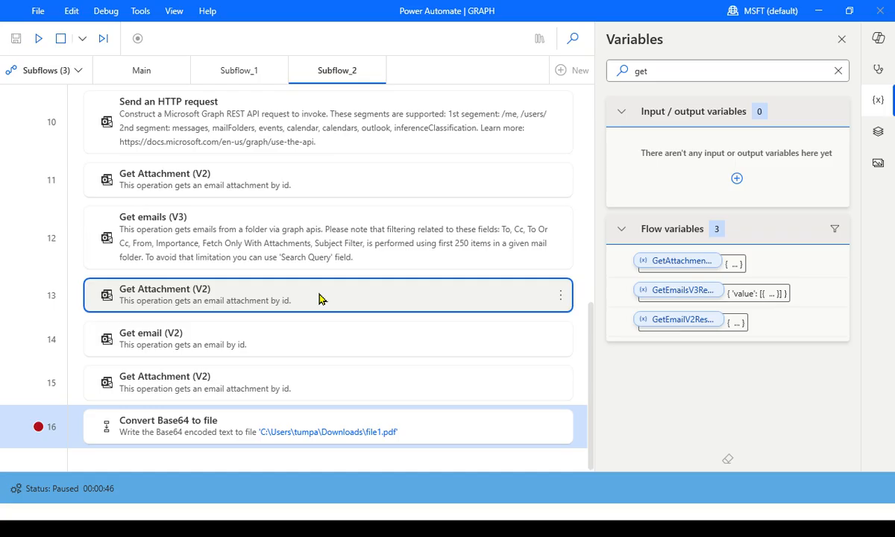
pyautogui.click(318, 299)
pyautogui.doubleClick(739, 269)
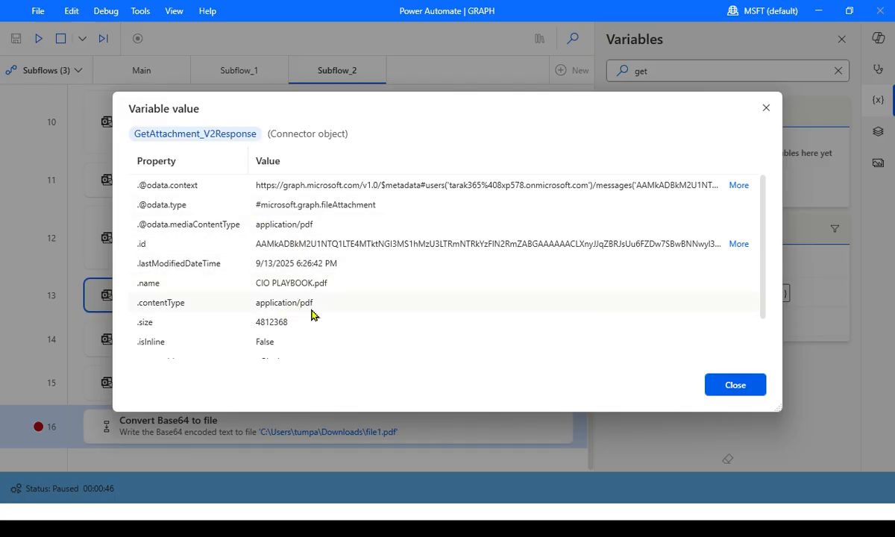
pyautogui.scroll(-2, 360, 317)
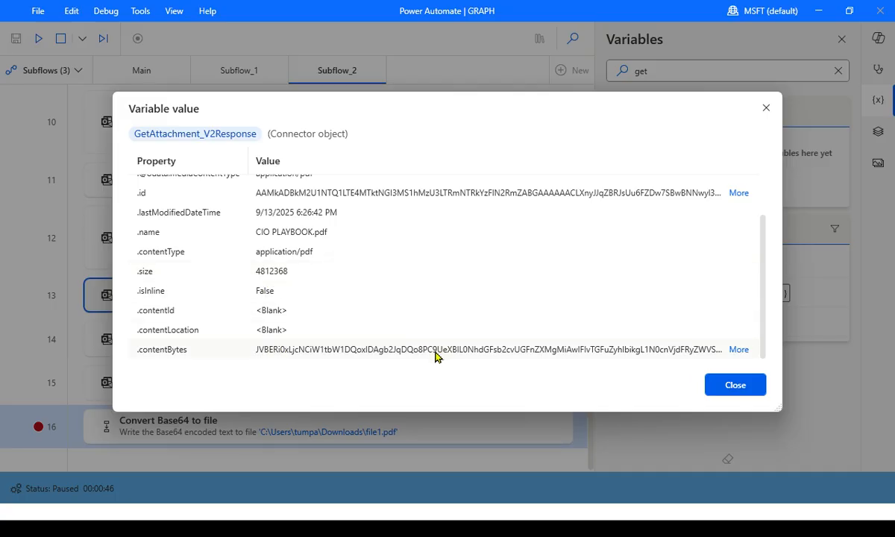
pyautogui.click(737, 350)
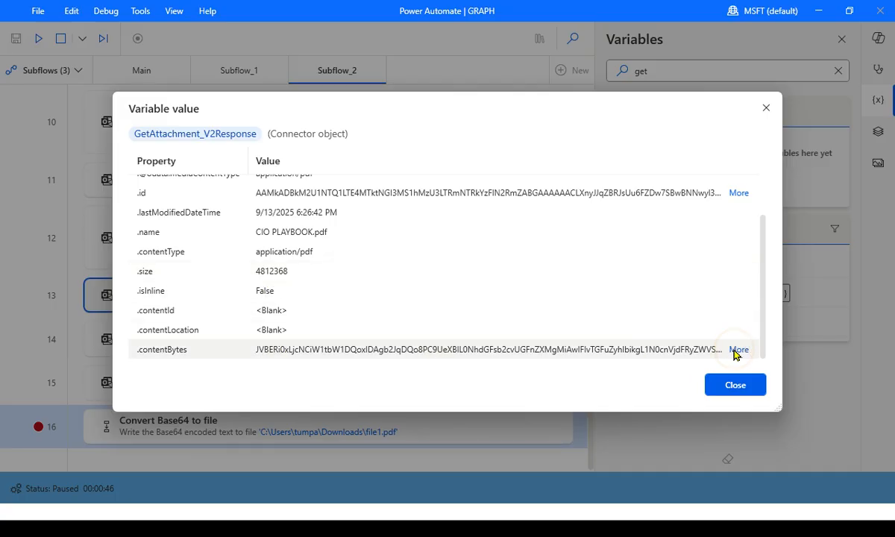
pyautogui.scroll(-5, 714, 253)
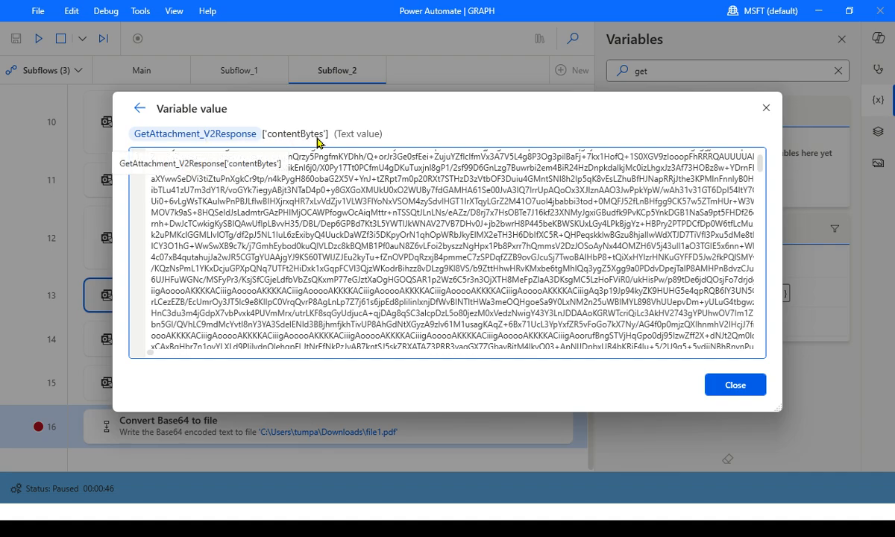
pyautogui.click(734, 387)
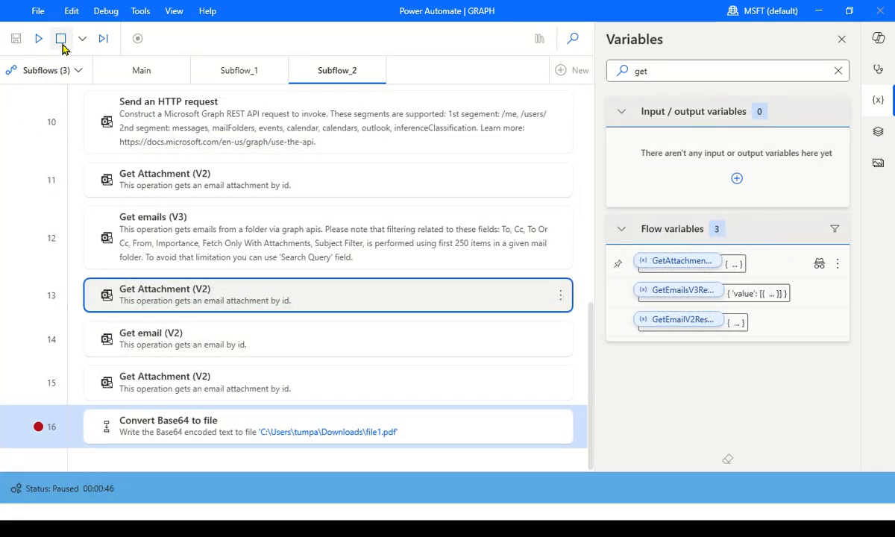
# - Stop the paused run and review the Base64 encoded text and file path in the Convert Base64 to file action at line 16
pyautogui.click(60, 38)
pyautogui.click(322, 427)
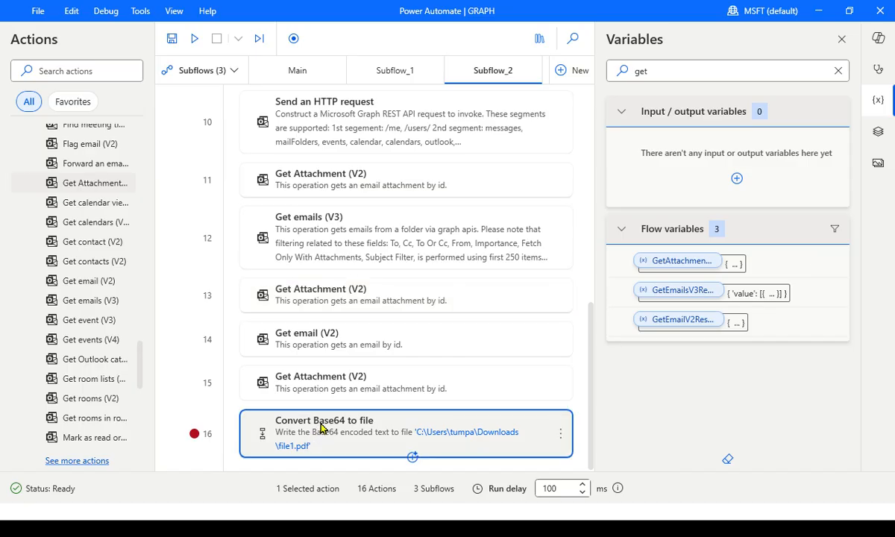
pyautogui.doubleClick(323, 427)
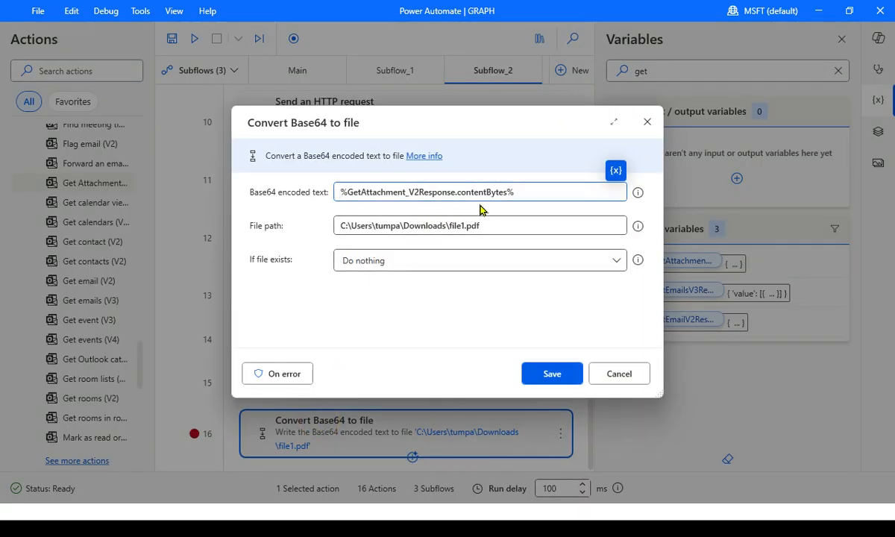
pyautogui.moveTo(521, 190); pyautogui.dragTo(292, 189)
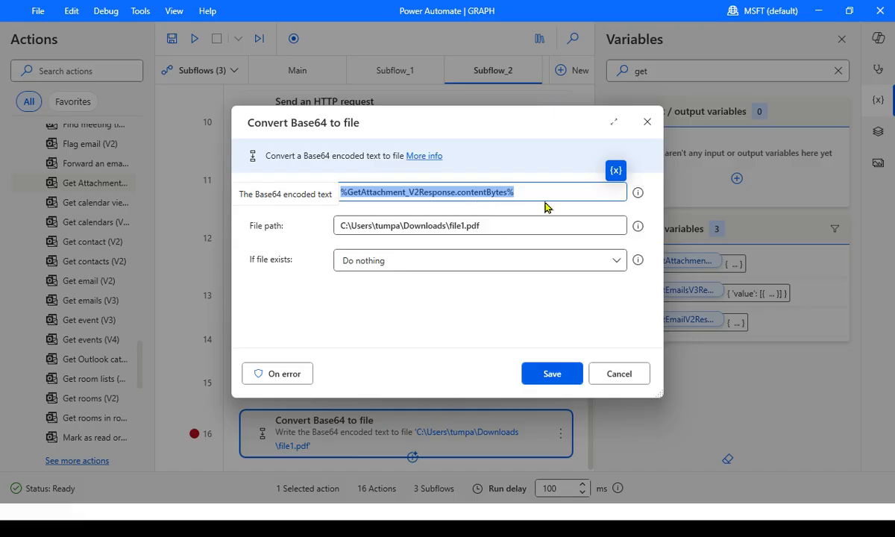
pyautogui.click(492, 226)
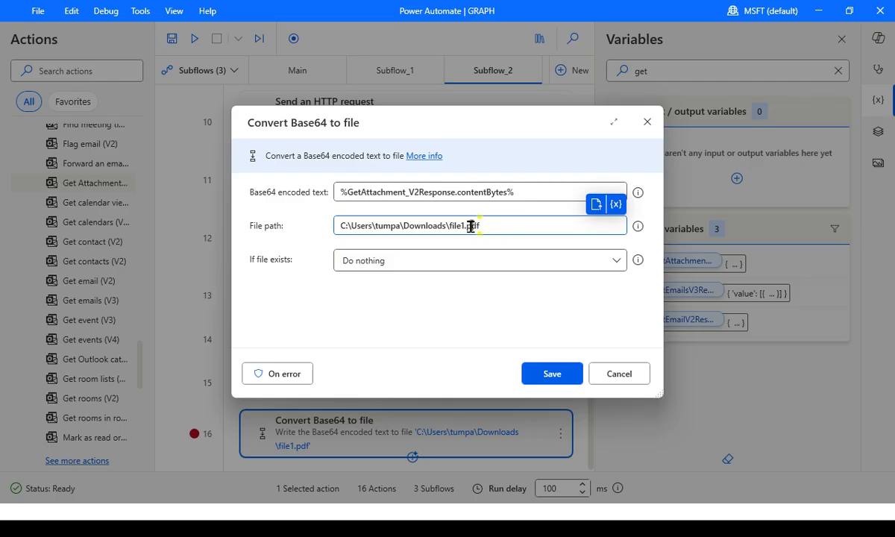
pyautogui.moveTo(493, 225); pyautogui.dragTo(475, 228)
pyautogui.click(461, 226)
pyautogui.moveTo(450, 225); pyautogui.dragTo(326, 230)
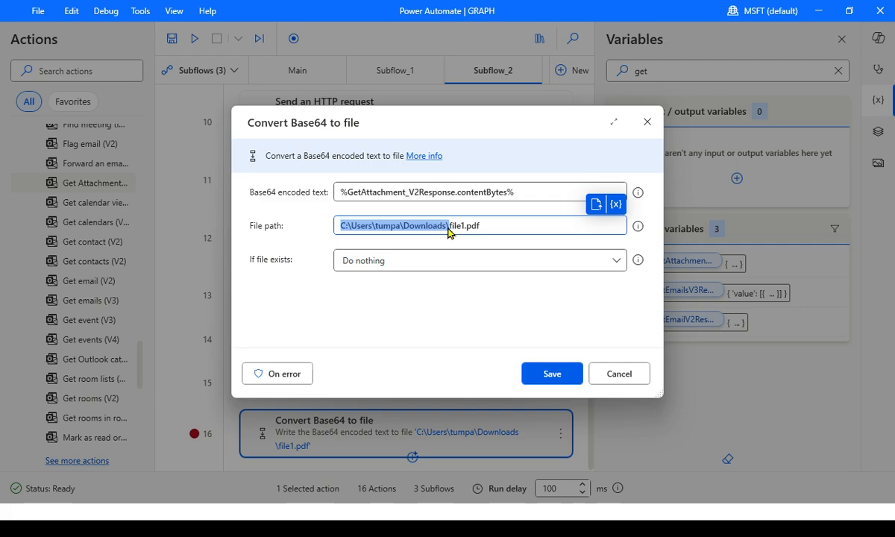
pyautogui.click(449, 227)
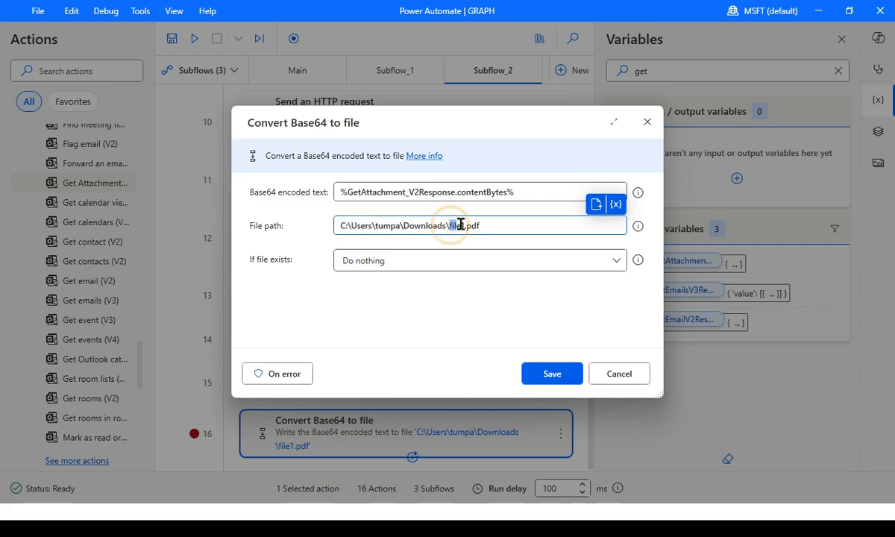
pyautogui.doubleClick(456, 225)
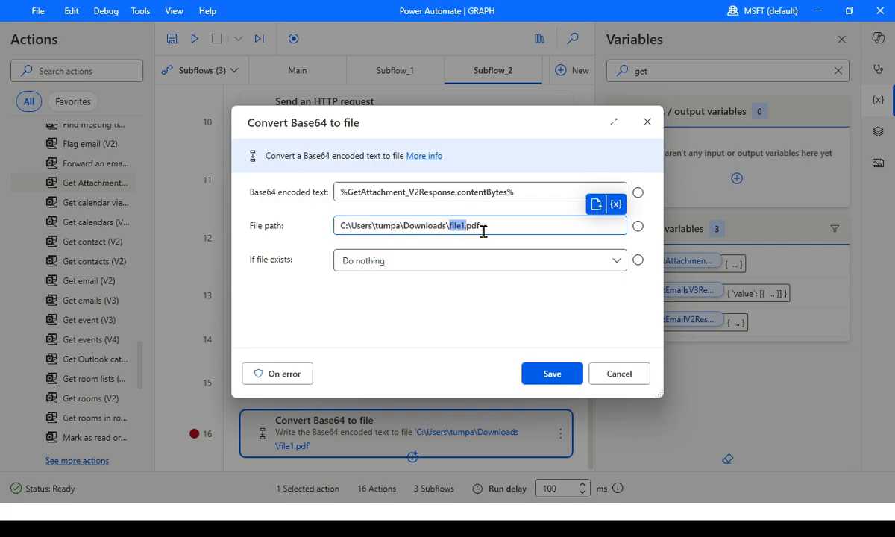
pyautogui.click(492, 225)
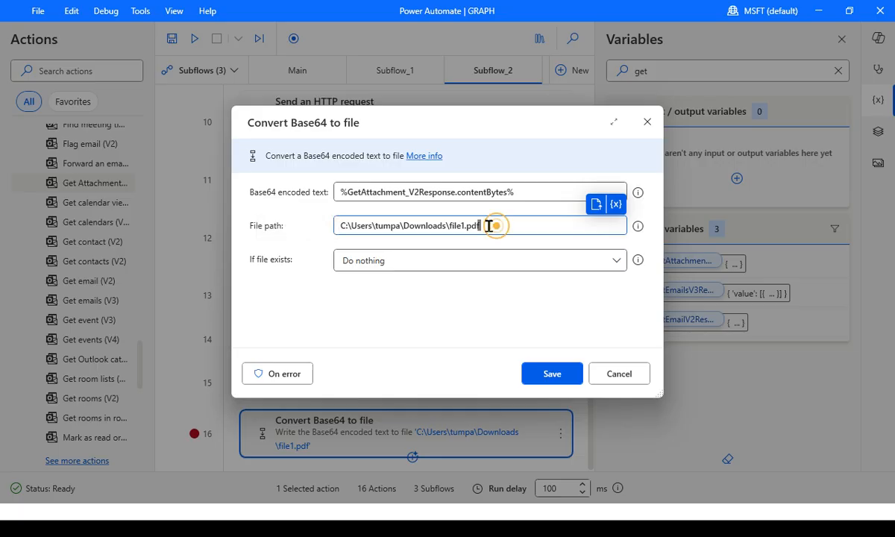
pyautogui.moveTo(451, 225); pyautogui.dragTo(493, 225)
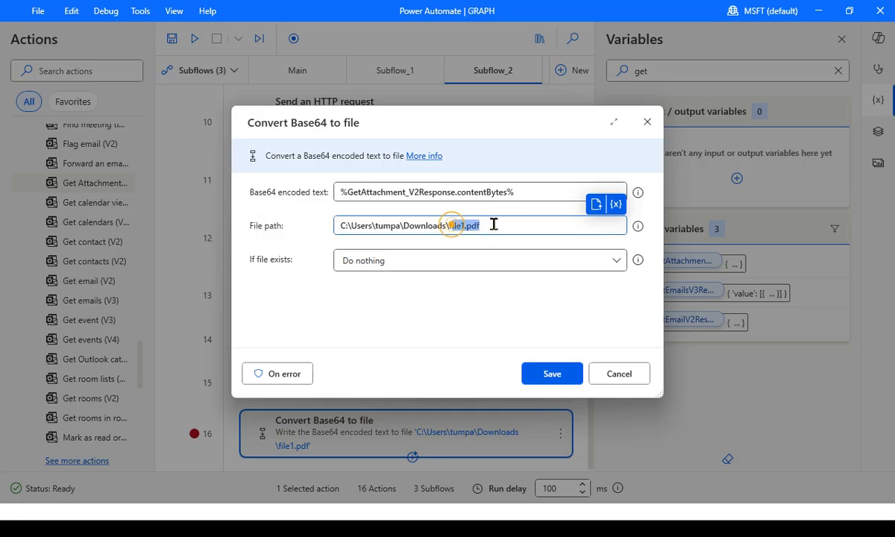
# - Try the Overwrite option for an existing file, and close the Convert Base64 to file settings without saving
pyautogui.click(411, 260)
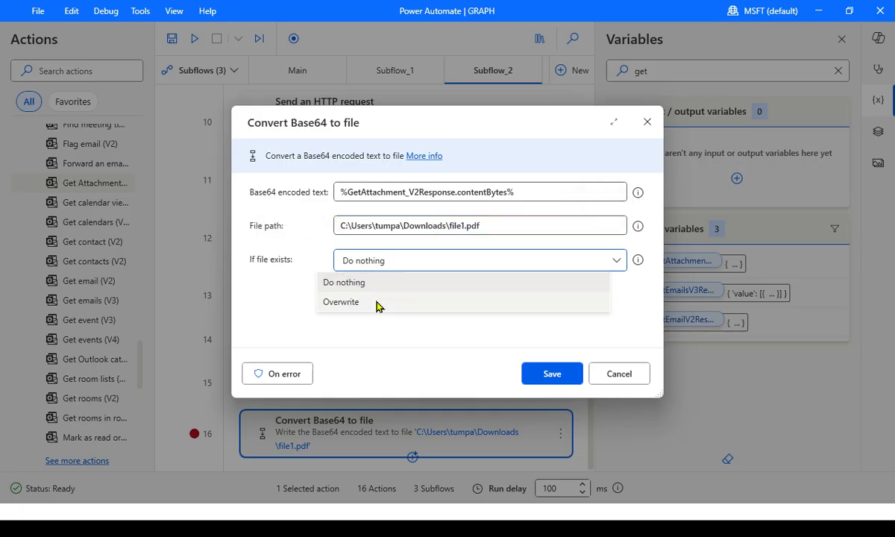
pyautogui.click(373, 302)
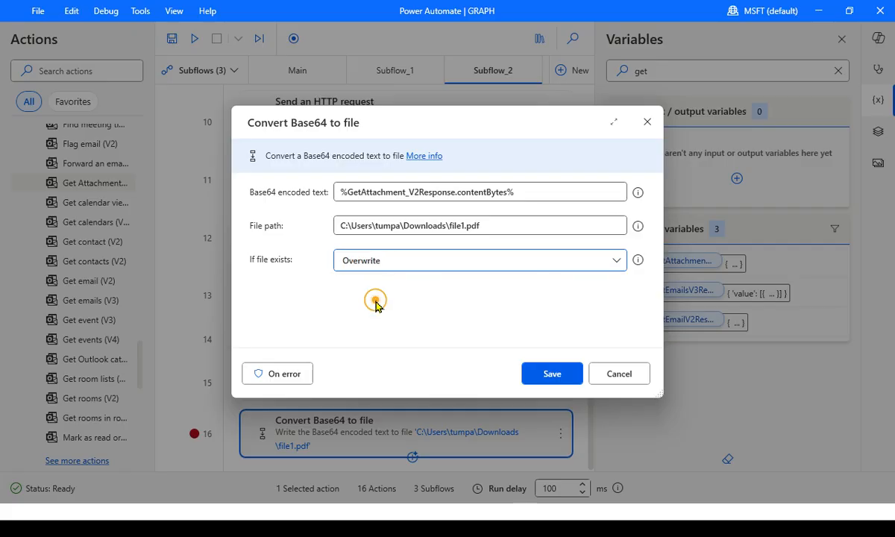
pyautogui.hotkey('ctrl', '2')
pyautogui.moveTo(502, 205)
pyautogui.mouseDown()
pyautogui.moveTo(513, 336)
pyautogui.moveTo(501, 334)
pyautogui.mouseUp()
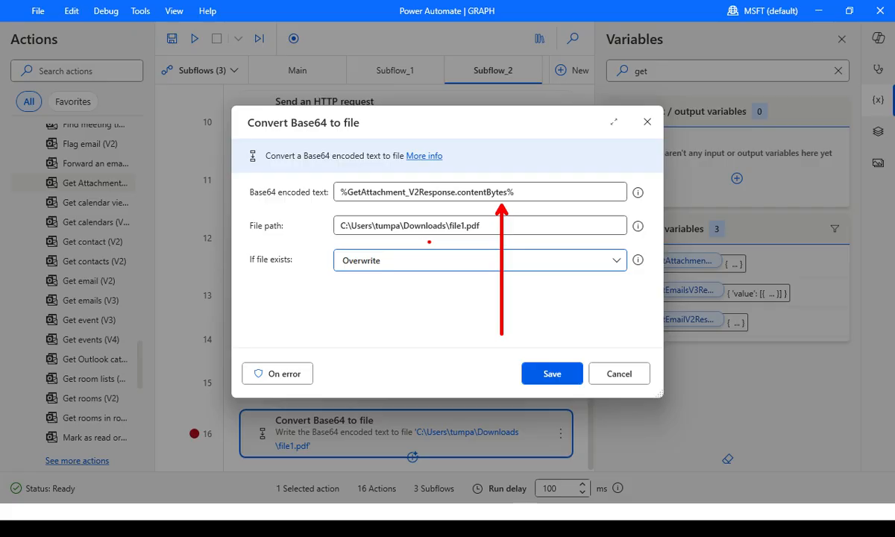
pyautogui.moveTo(431, 241); pyautogui.dragTo(430, 330)
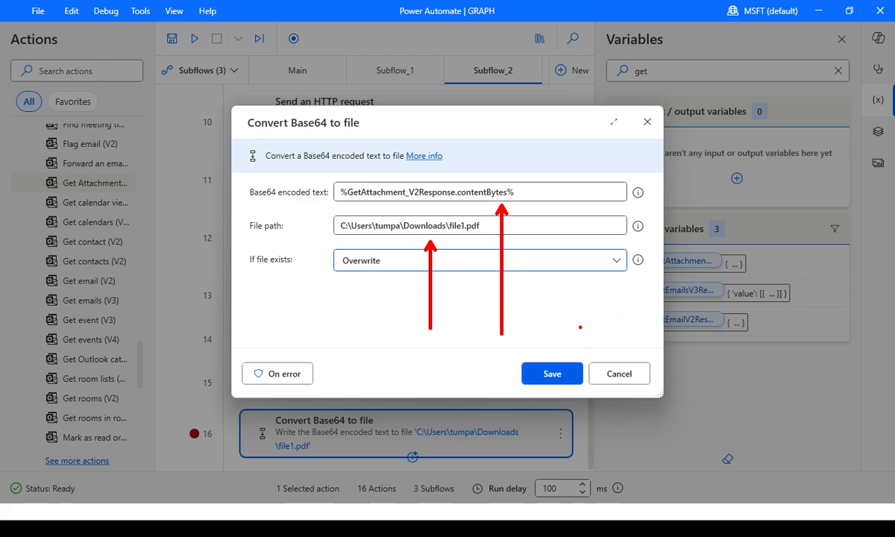
pyautogui.press('Escape')
pyautogui.click(621, 373)
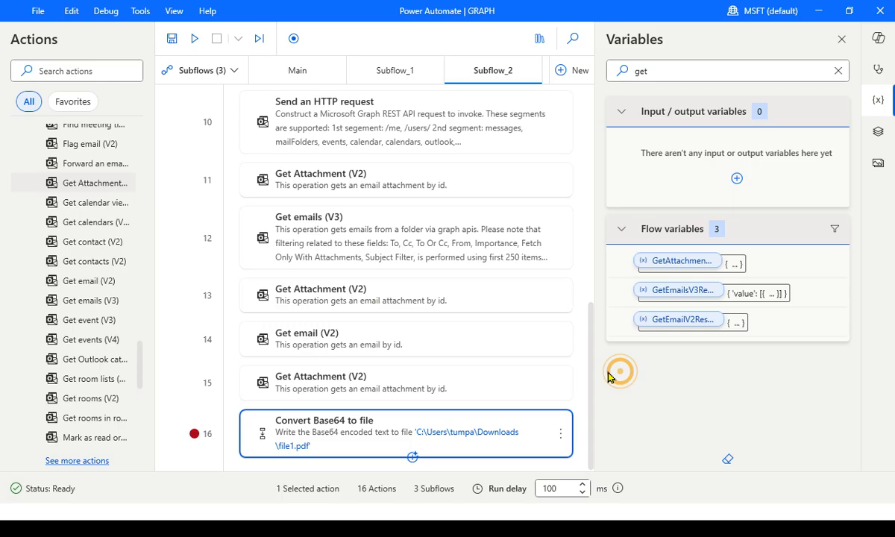
# - Remove the breakpoint from line 16 and open the enlarged settings of the Send an HTTP request action at line 10
pyautogui.click(194, 434)
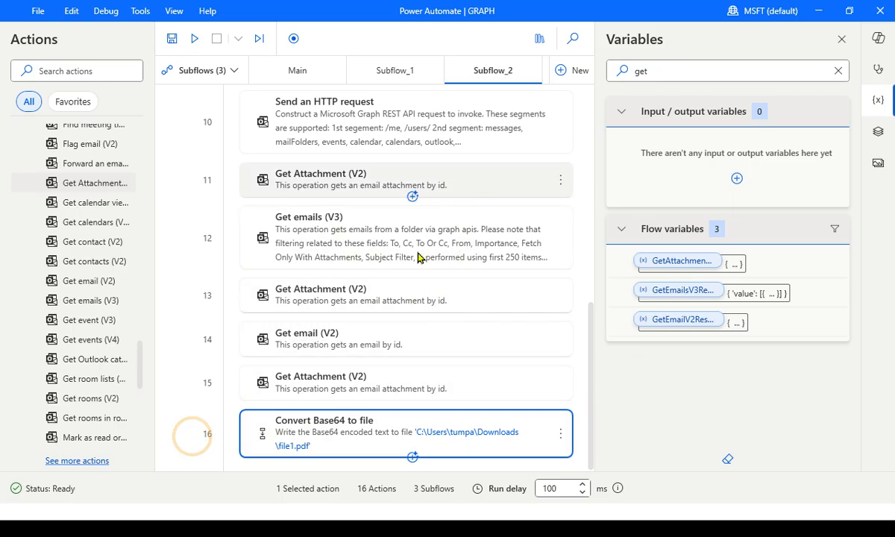
pyautogui.click(384, 129)
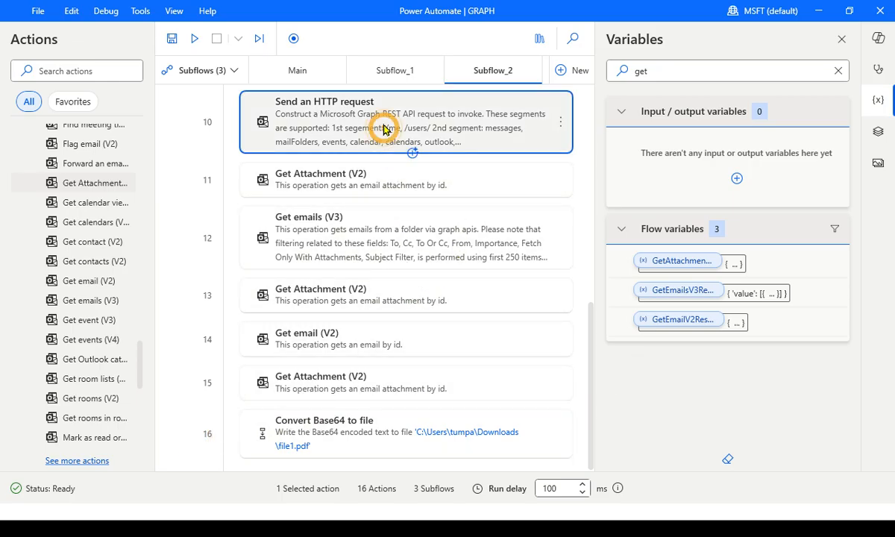
pyautogui.doubleClick(384, 129)
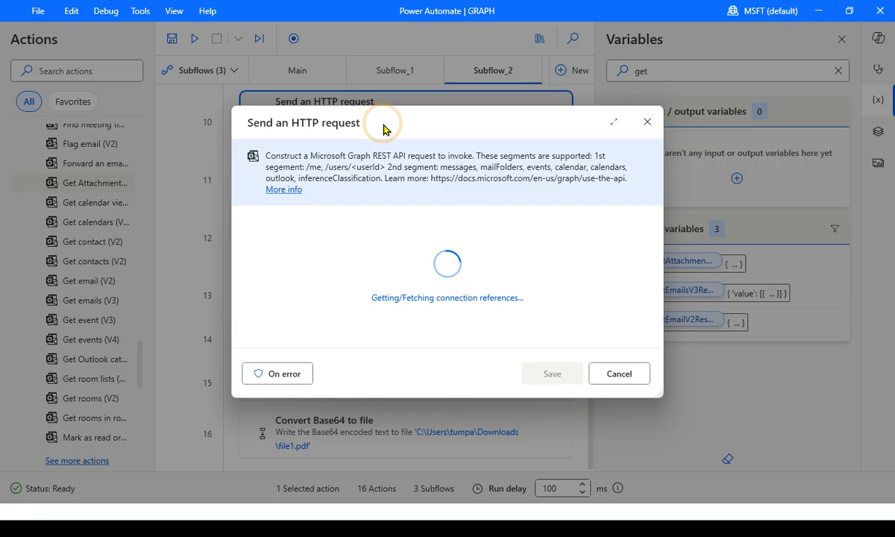
pyautogui.click(613, 124)
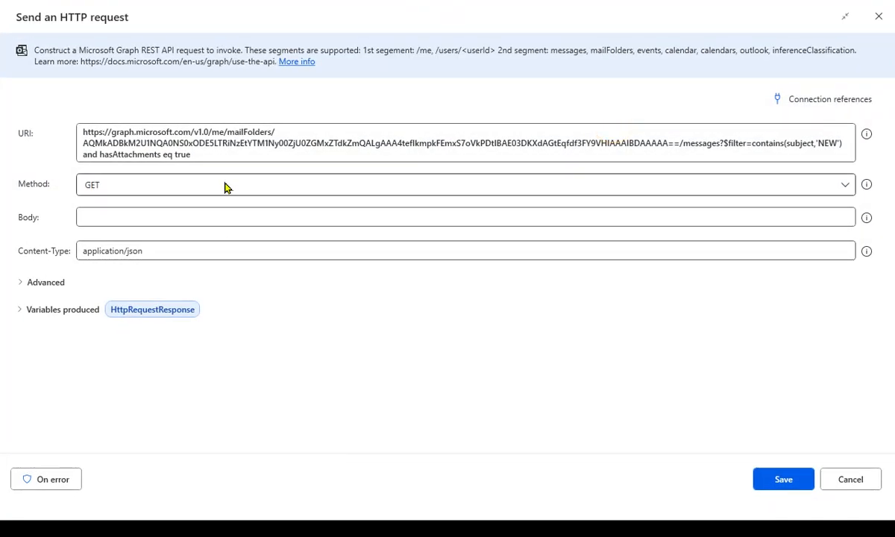
# - Examine the URI's folder ID, messages segment and subject and attachment filter, and close the settings without saving
pyautogui.tripleClick(192, 153)
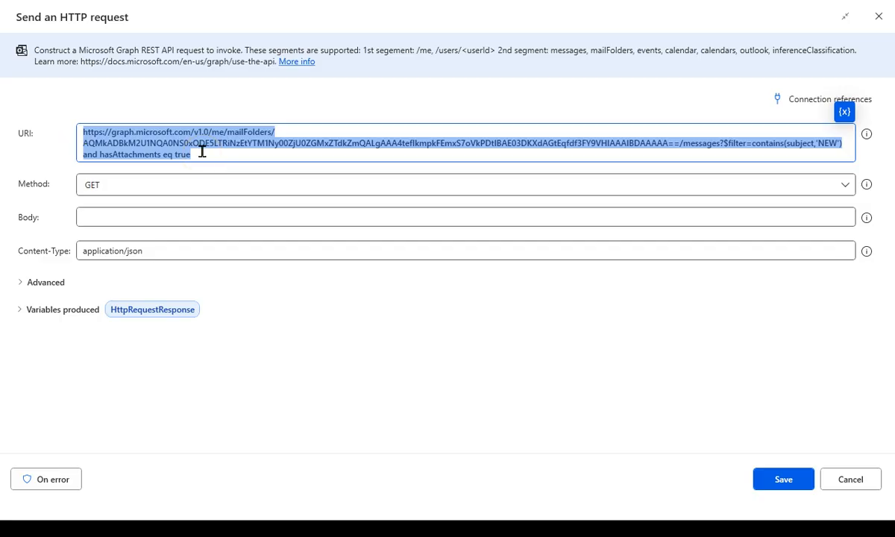
pyautogui.click(230, 150)
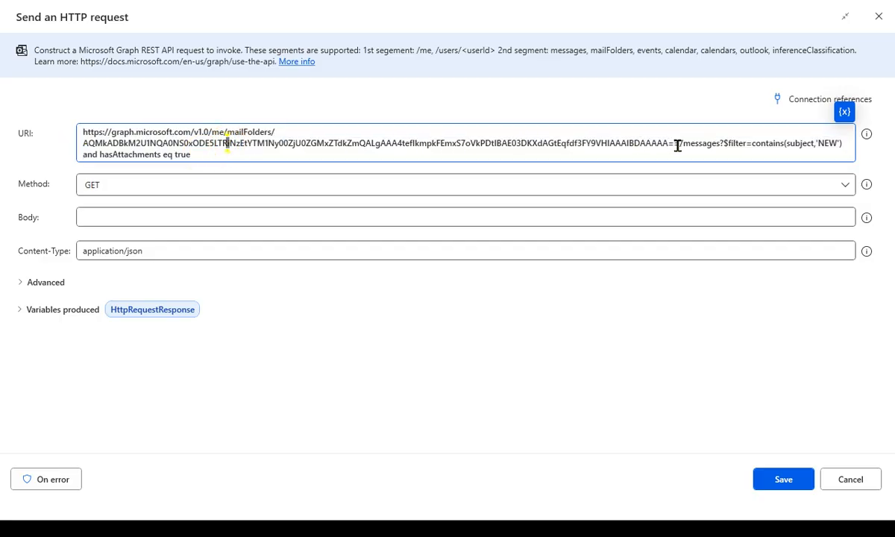
pyautogui.moveTo(678, 143); pyautogui.dragTo(80, 146)
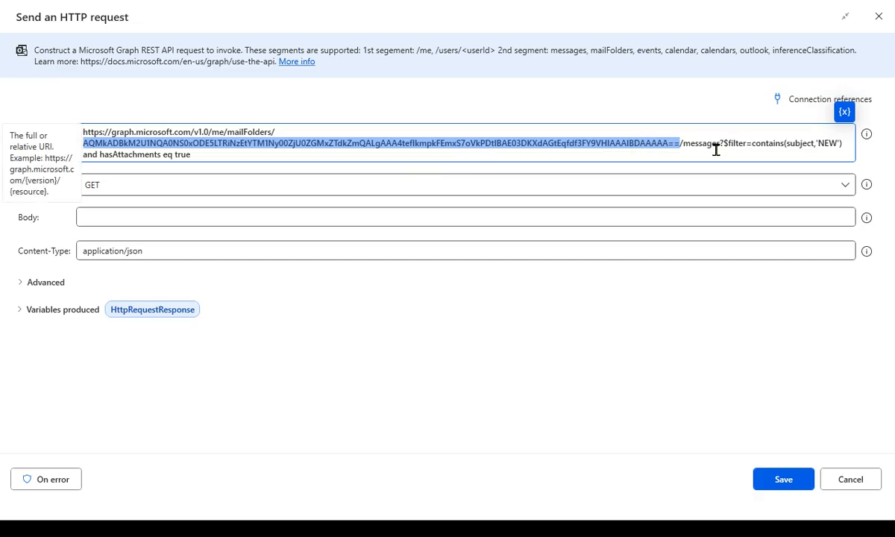
pyautogui.moveTo(690, 144); pyautogui.dragTo(731, 144)
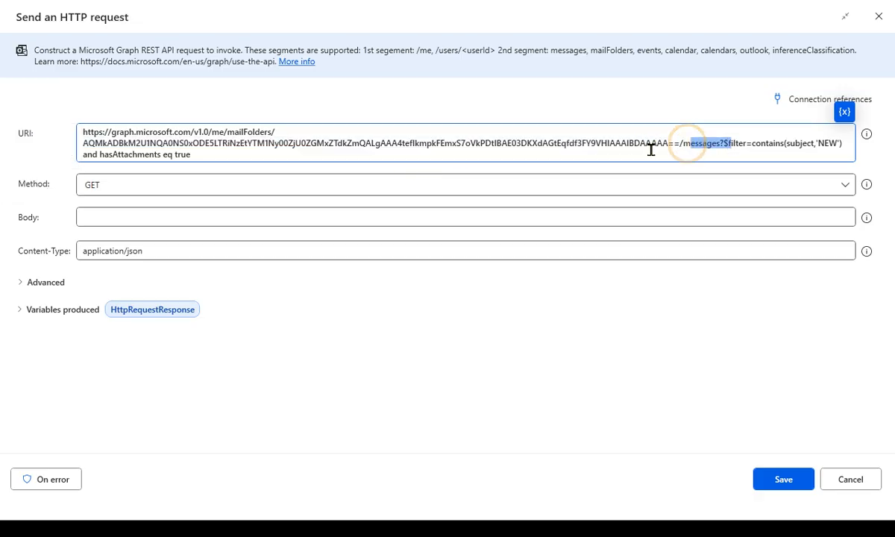
pyautogui.tripleClick(218, 152)
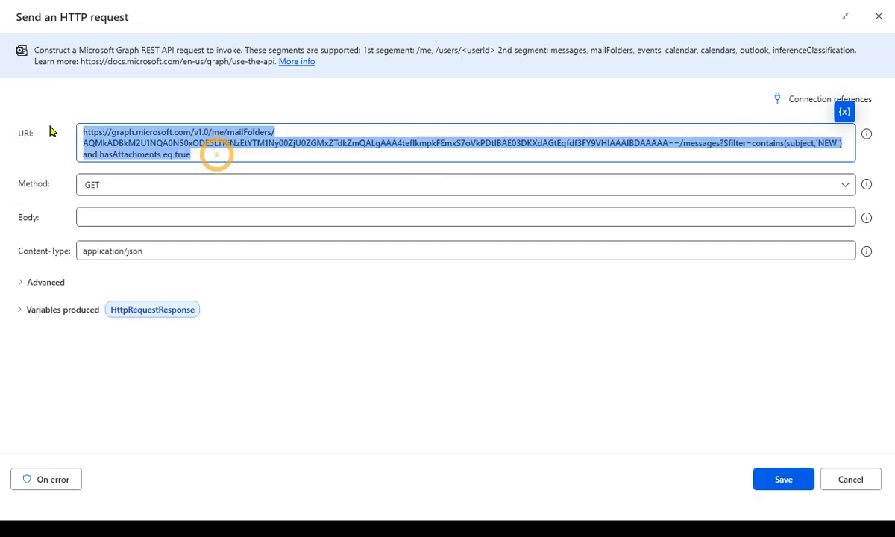
pyautogui.click(277, 325)
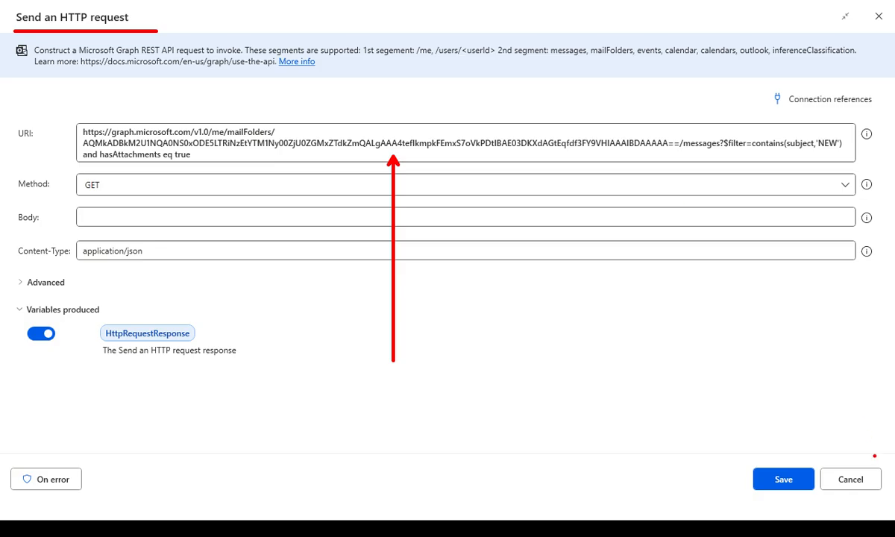
pyautogui.click(850, 479)
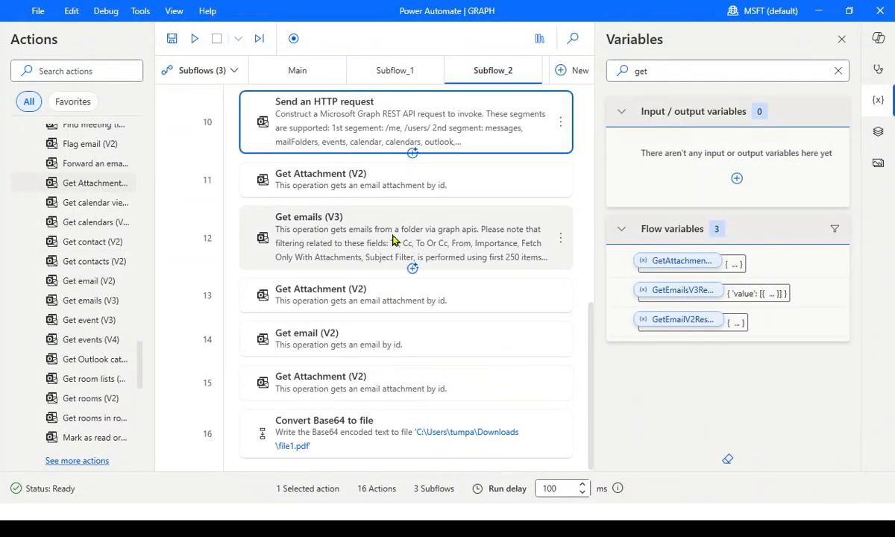
# - Open the Send an HTTP request action under GET FOLDER ID at line 8 and examine its mailFolders URI filtered by display name
pyautogui.scroll(6, 394, 239)
pyautogui.scroll(-3, 393, 237)
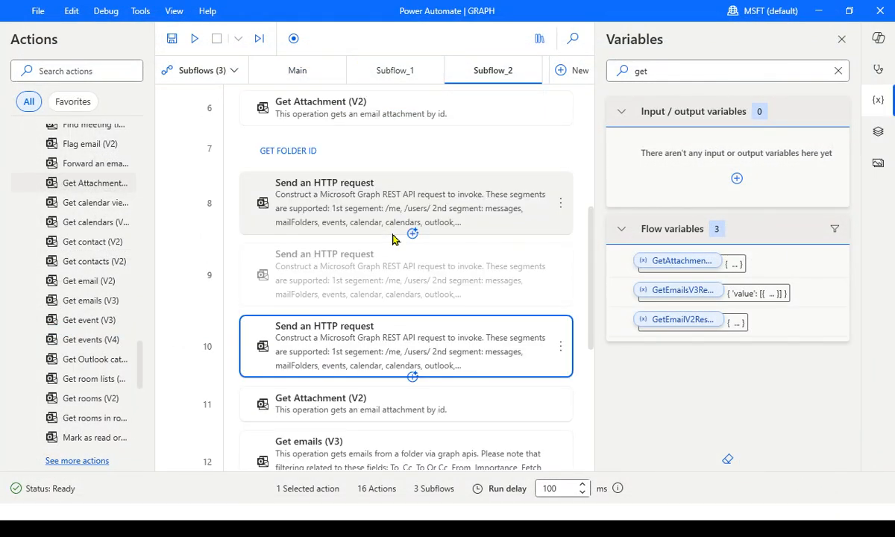
pyautogui.click(340, 200)
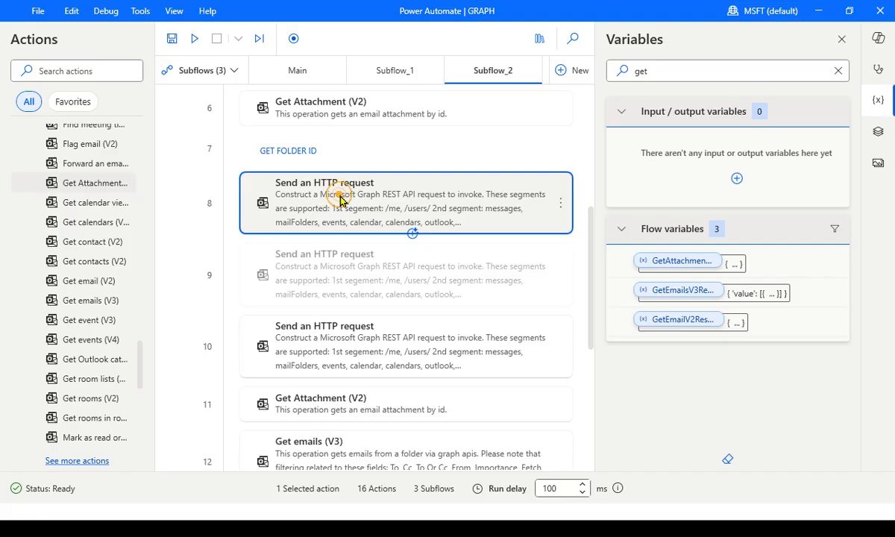
pyautogui.doubleClick(340, 200)
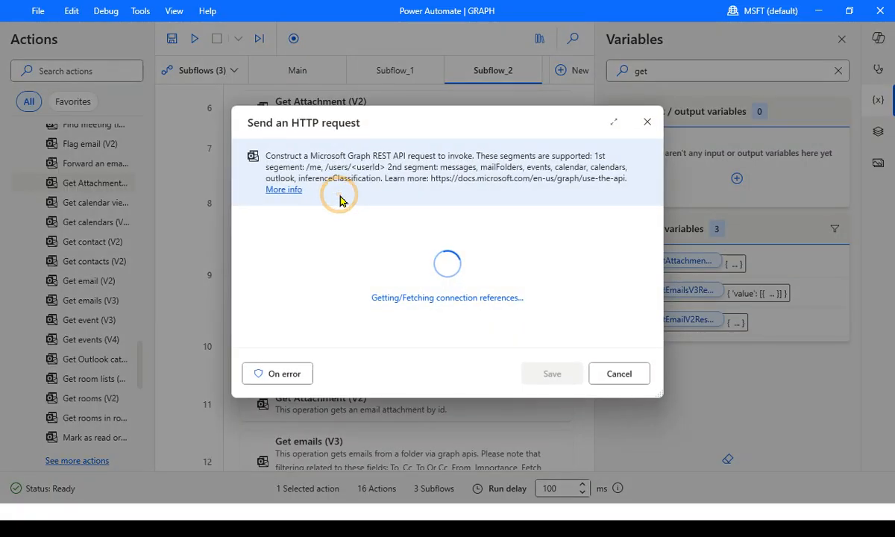
pyautogui.click(615, 123)
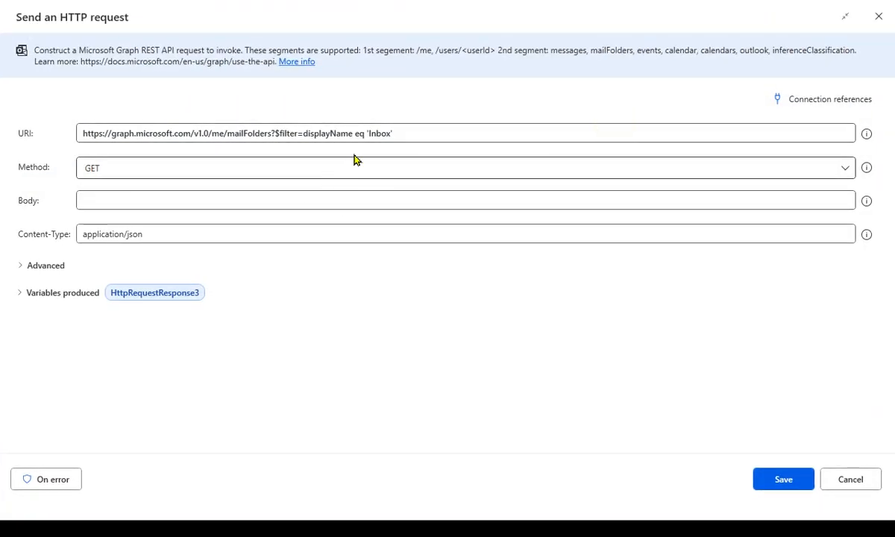
pyautogui.moveTo(384, 132); pyautogui.dragTo(81, 133)
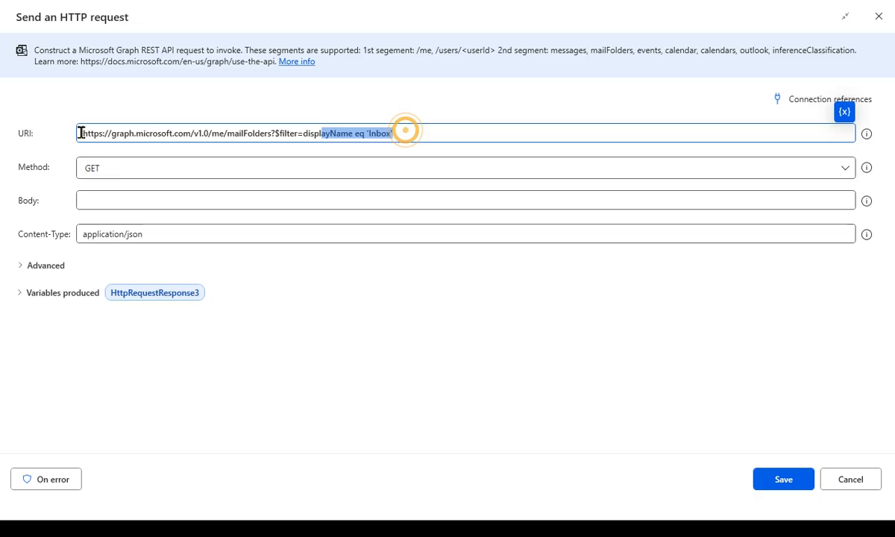
pyautogui.click(278, 290)
pyautogui.click(407, 135)
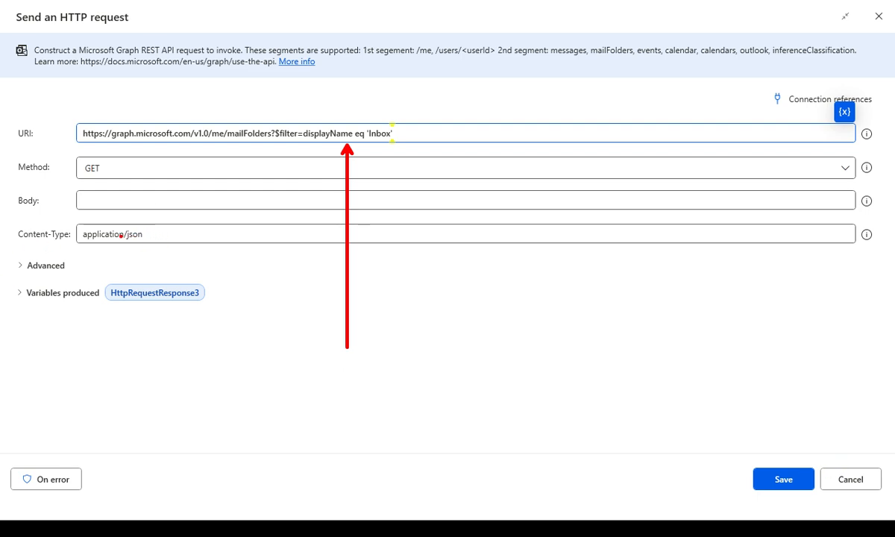
# - Review the advanced custom header and timeout fields of the folder ID request, and close its settings without saving
pyautogui.click(21, 265)
pyautogui.scroll(-2, 250, 345)
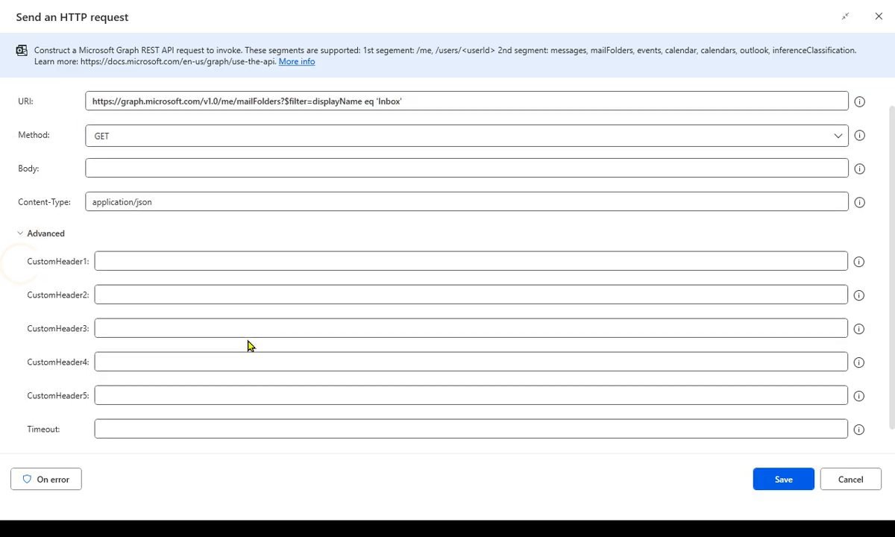
pyautogui.scroll(1, 287, 304)
pyautogui.scroll(1, 287, 303)
pyautogui.scroll(-2, 228, 379)
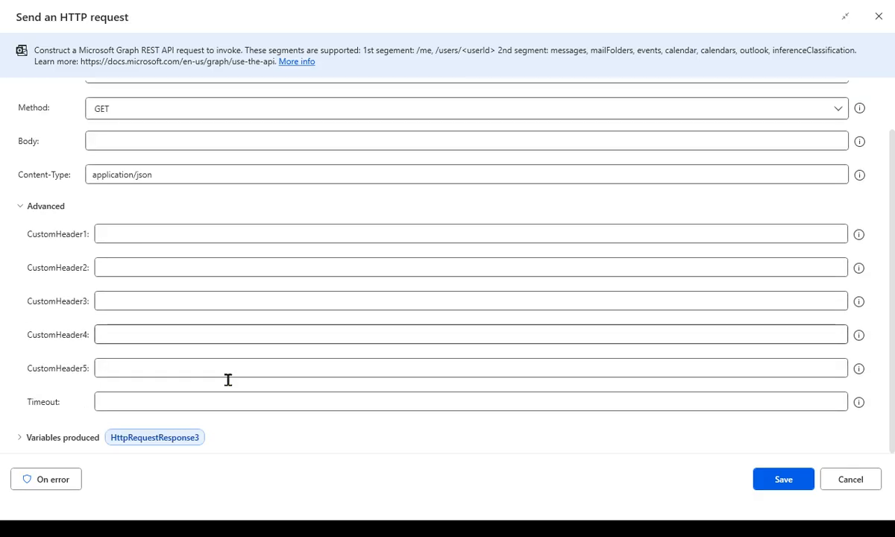
pyautogui.click(850, 480)
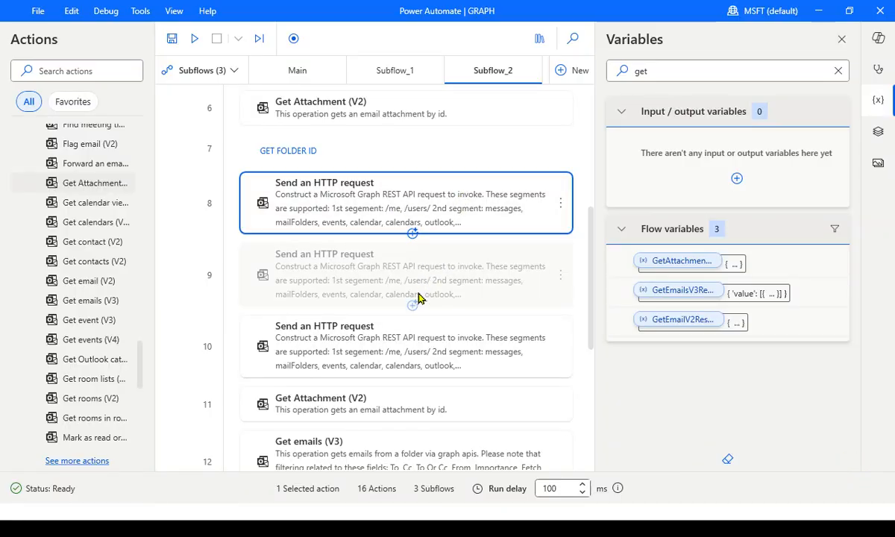
# - Reopen the Send an HTTP request action at line 10 and examine the folder ID within its full URI
pyautogui.click(408, 351)
pyautogui.doubleClick(408, 351)
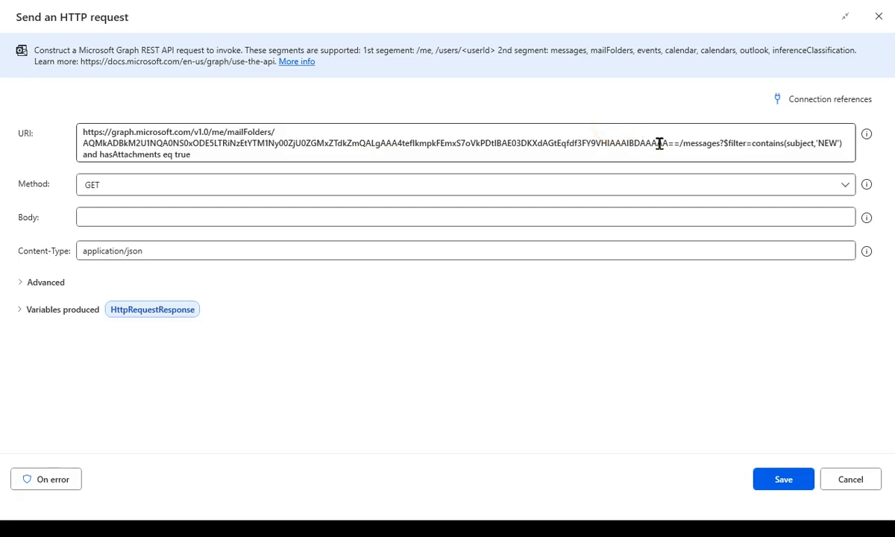
pyautogui.moveTo(679, 143); pyautogui.dragTo(78, 147)
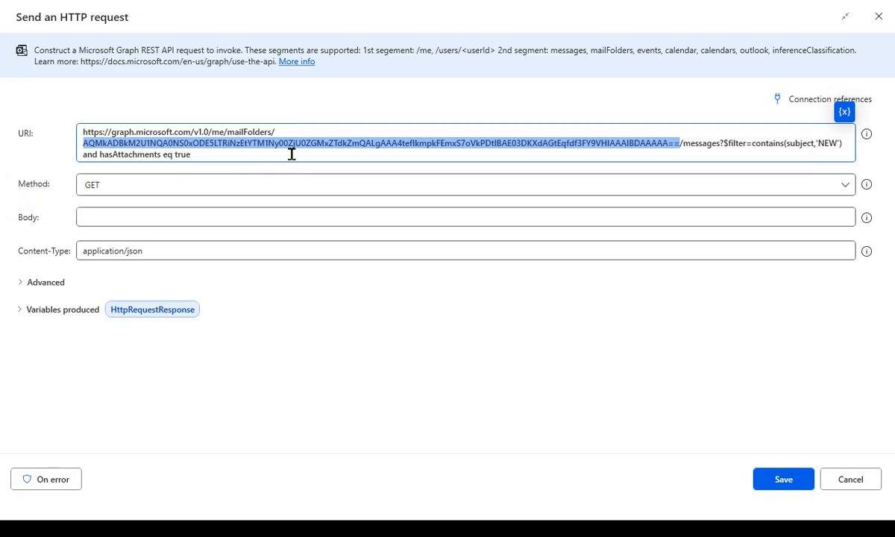
pyautogui.click(279, 132)
pyautogui.moveTo(208, 154); pyautogui.dragTo(65, 135)
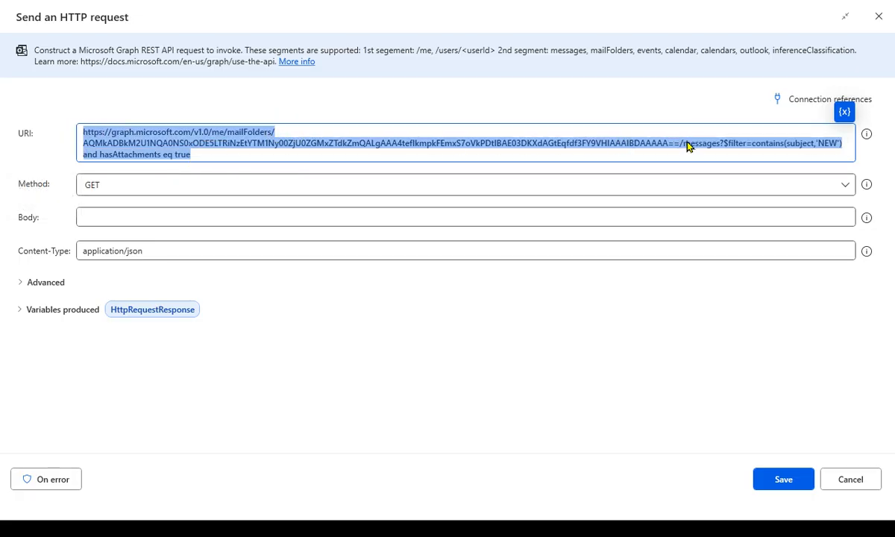
# - Try INBOXID as a placeholder for the folder ID in the request URI, and close the settings without saving
pyautogui.moveTo(676, 142); pyautogui.dragTo(82, 145)
pyautogui.write('INBO')
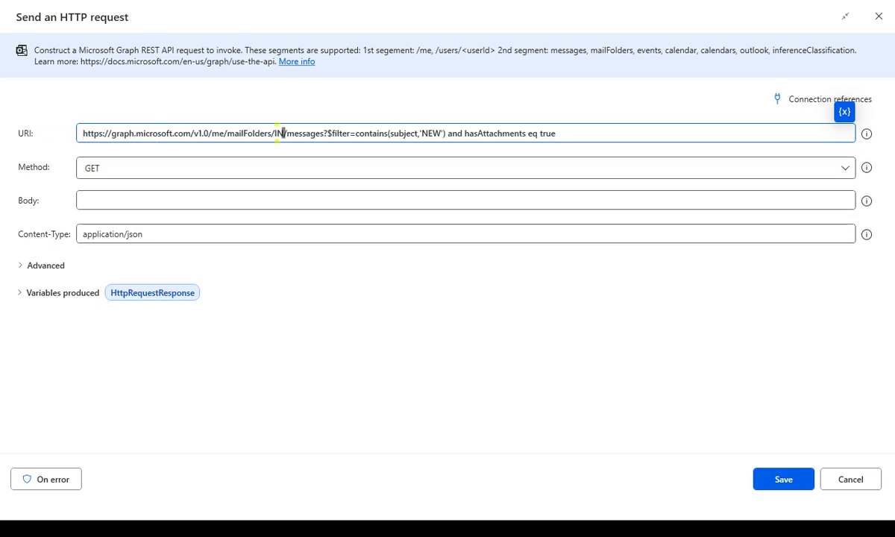
pyautogui.write('XID')
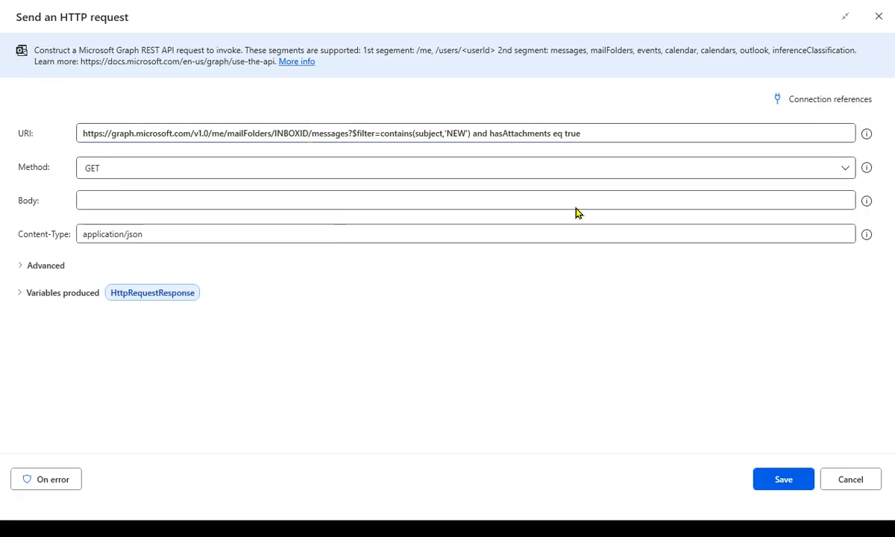
pyautogui.click(850, 480)
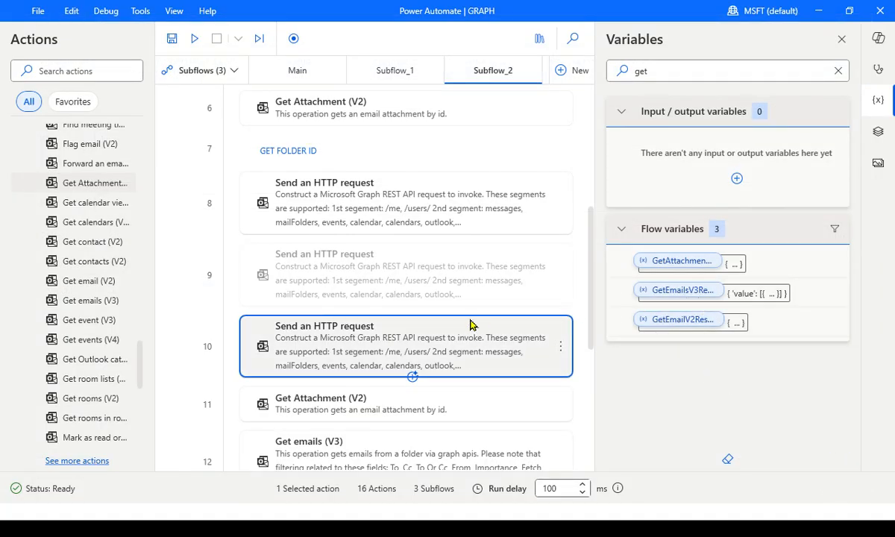
pyautogui.scroll(-3, 471, 323)
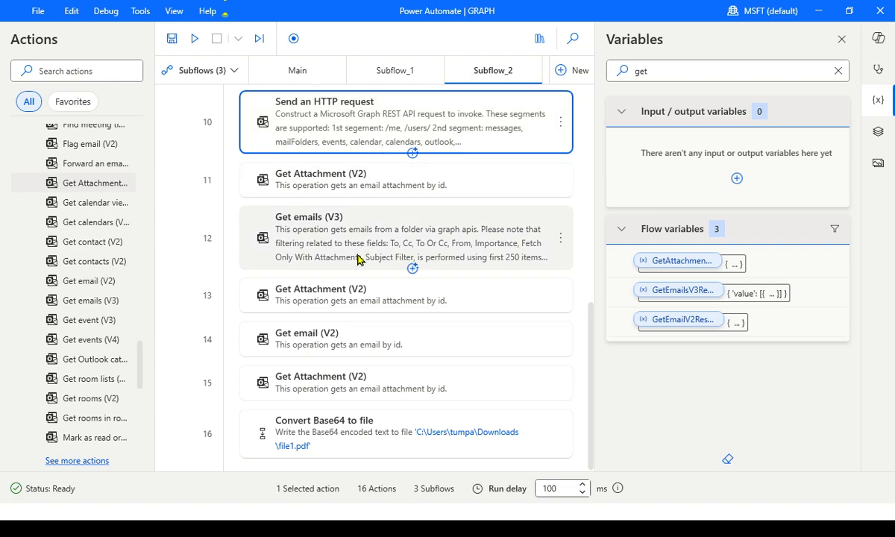
pyautogui.moveTo(140, 370); pyautogui.dragTo(138, 429)
pyautogui.click(94, 70)
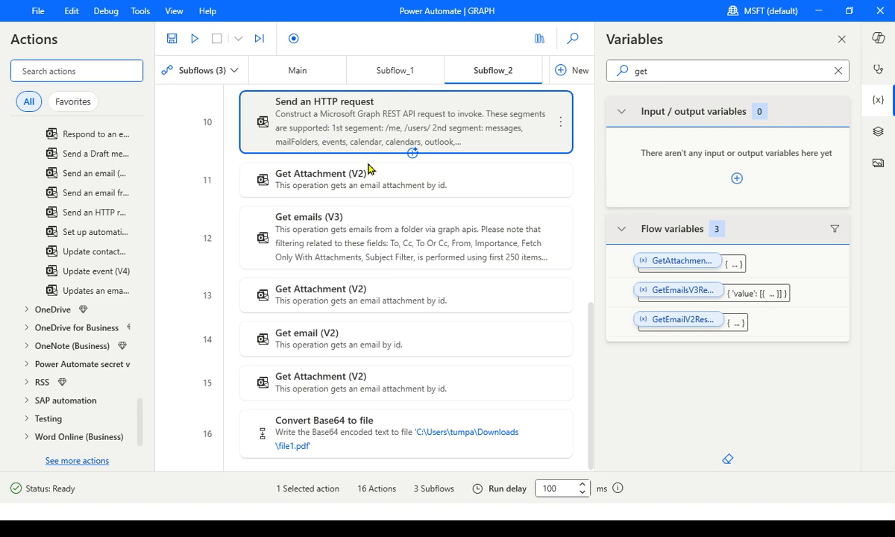
pyautogui.click(380, 234)
pyautogui.click(370, 120)
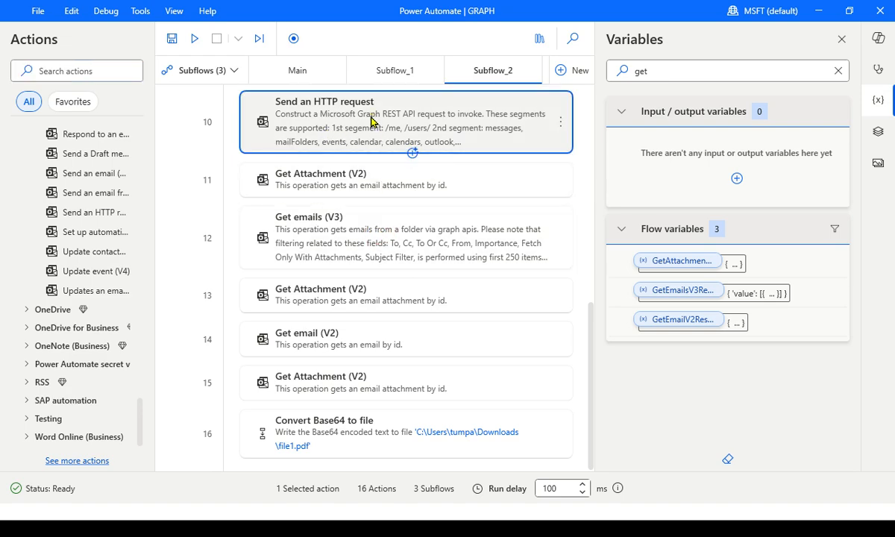
pyautogui.click(370, 232)
pyautogui.click(368, 220)
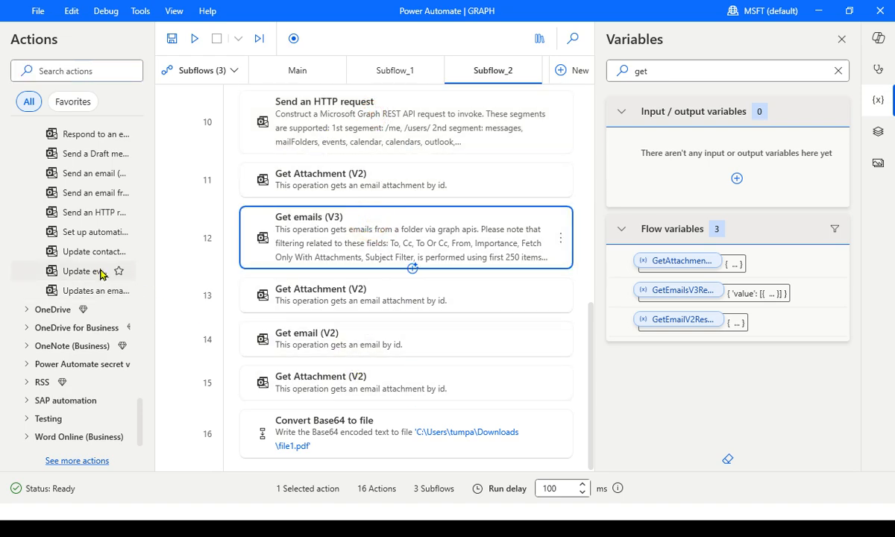
# - Widen the actions list, place a Send an email (V2) action in Subflow_2, and examine its To, Subject and Body fields
pyautogui.scroll(3, 116, 264)
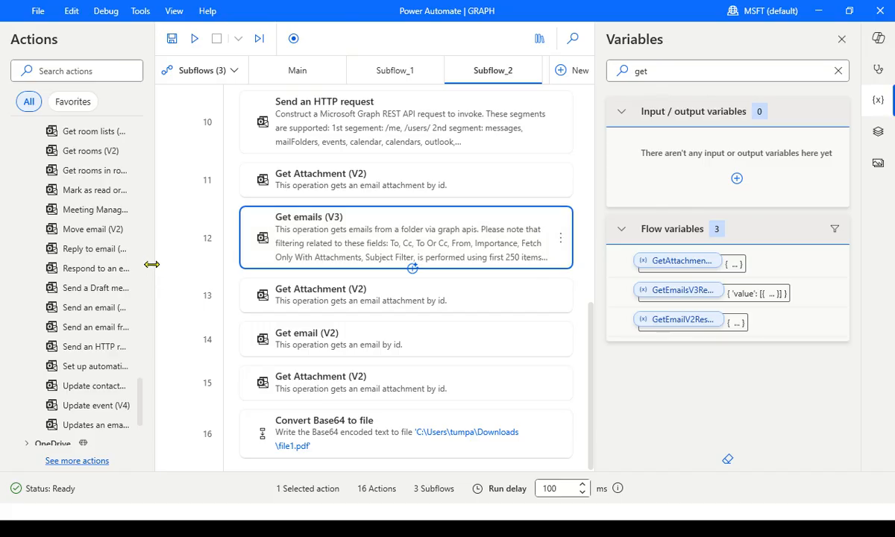
pyautogui.moveTo(154, 264); pyautogui.dragTo(261, 274)
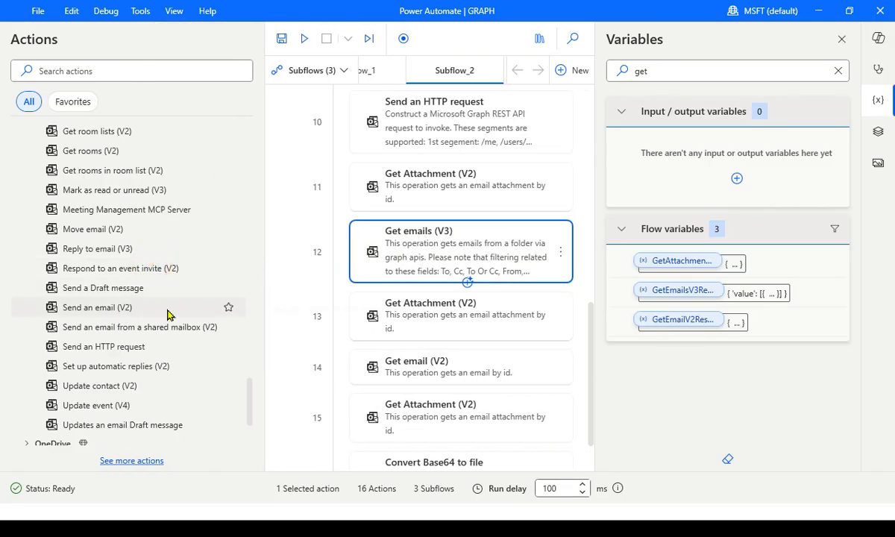
pyautogui.click(101, 309)
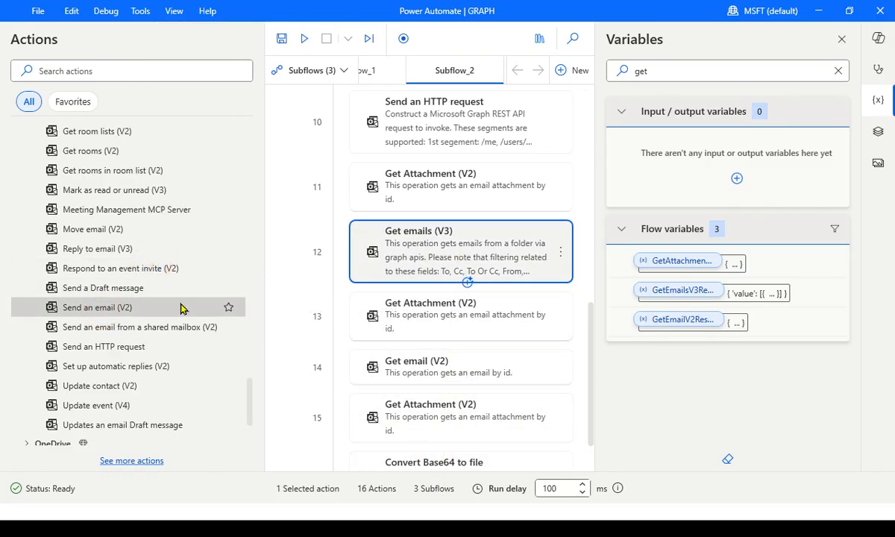
pyautogui.moveTo(129, 306); pyautogui.dragTo(498, 226)
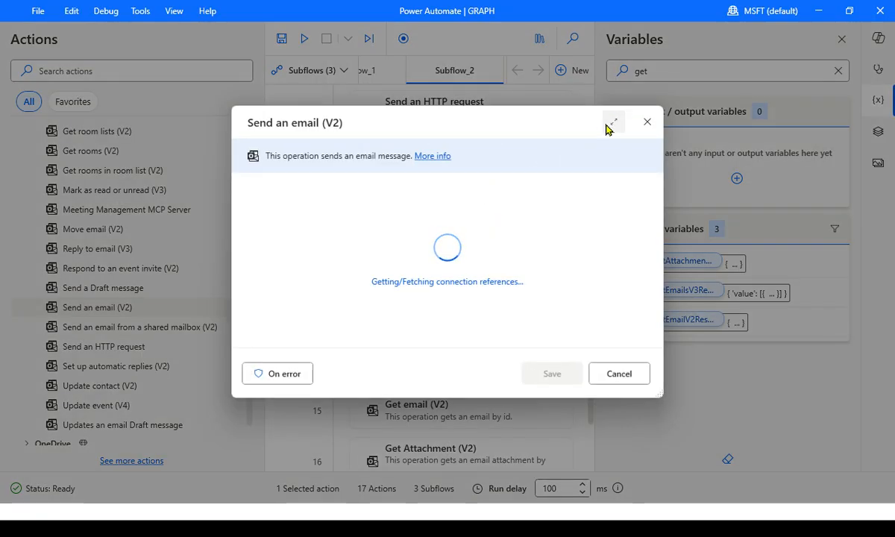
pyautogui.click(612, 122)
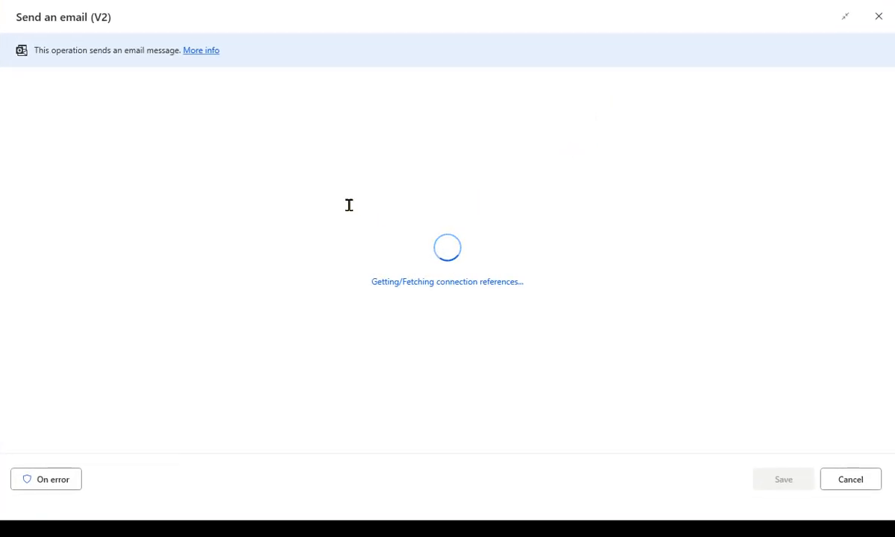
pyautogui.click(191, 124)
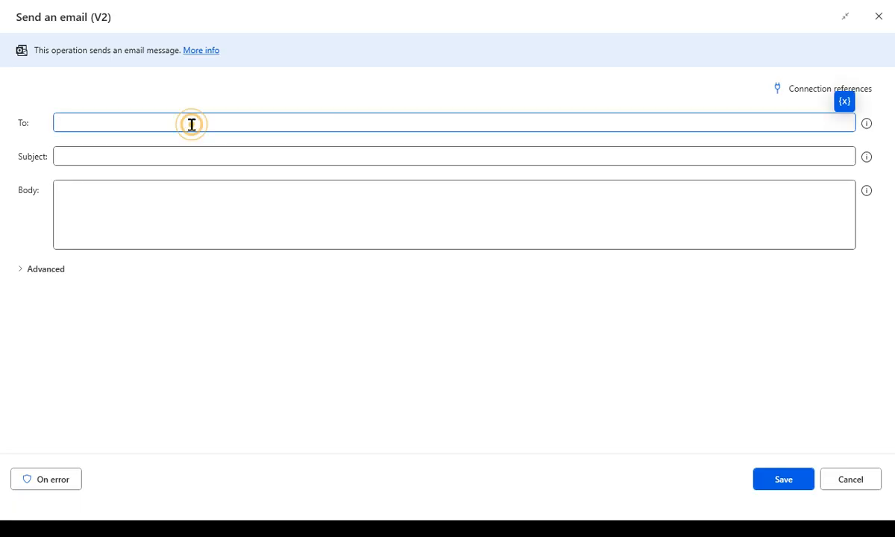
pyautogui.click(124, 154)
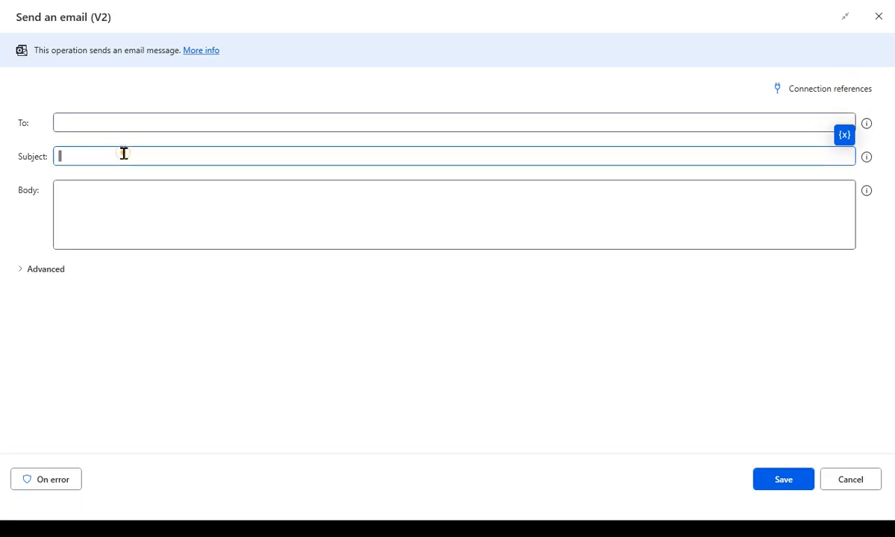
pyautogui.click(116, 215)
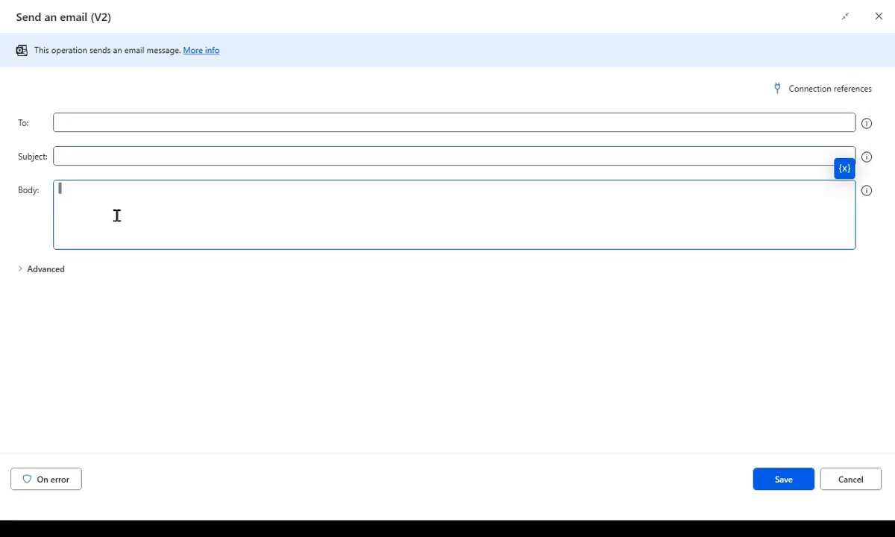
# - Examine the connection references available to the Send an email (V2) action, and discard the action without saving
pyautogui.click(833, 92)
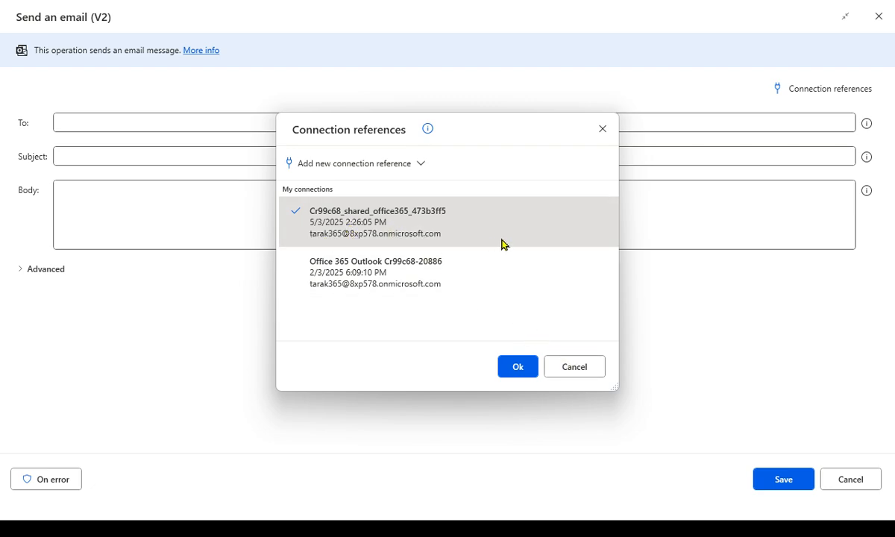
pyautogui.click(591, 366)
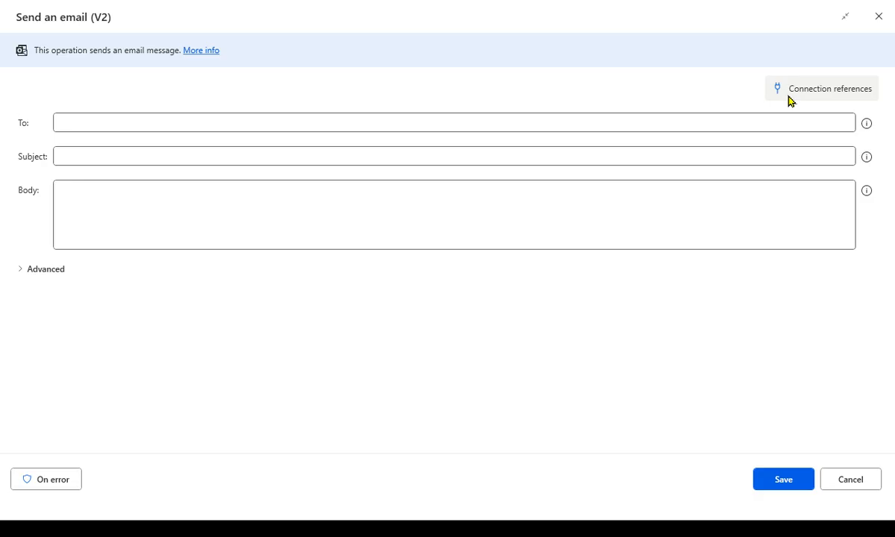
pyautogui.click(797, 95)
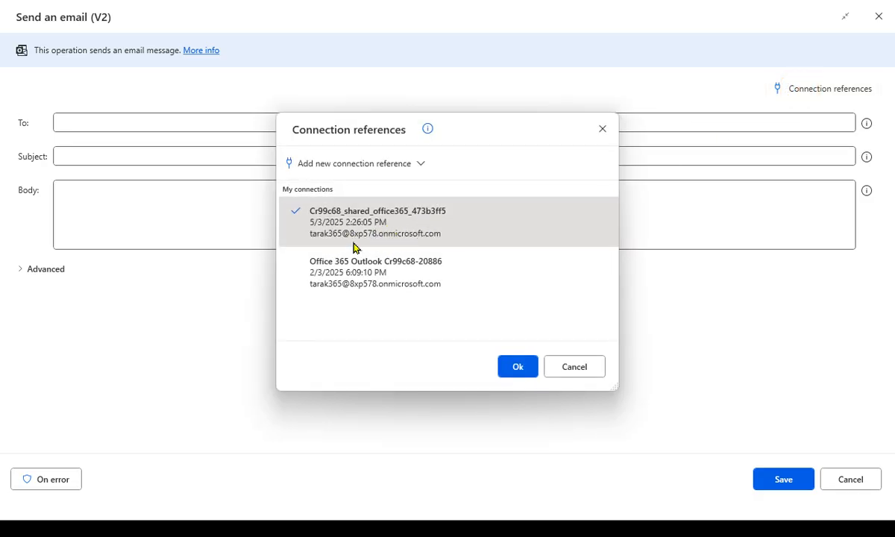
pyautogui.click(576, 368)
pyautogui.click(81, 125)
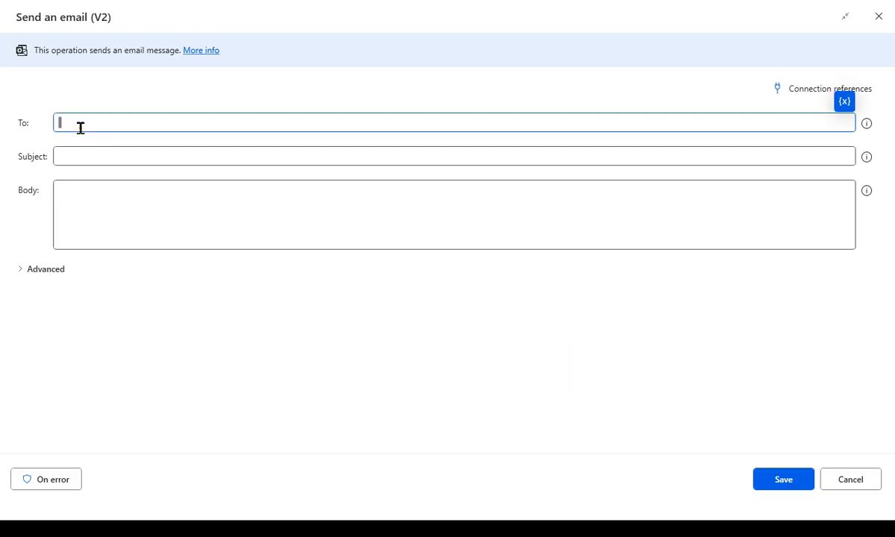
pyautogui.click(852, 479)
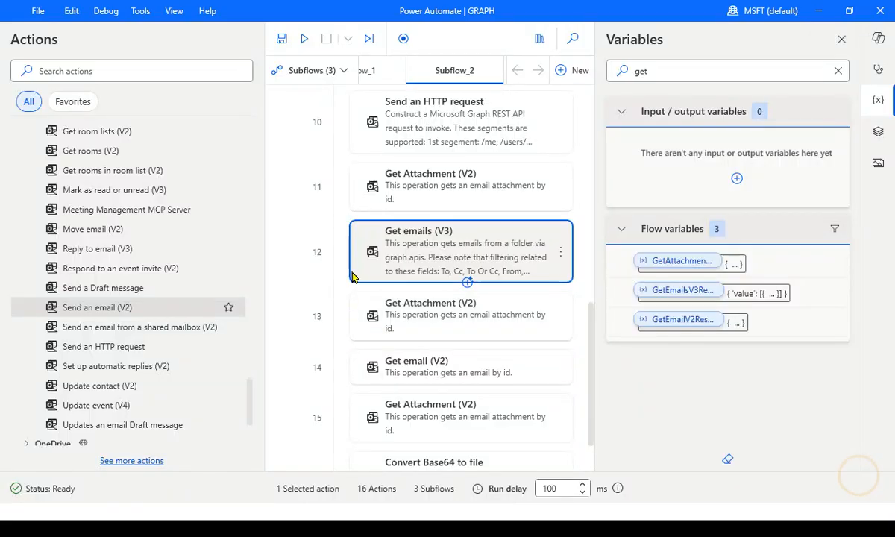
# - Review the URI and advanced settings of the Send an HTTP request action at line 10 without saving, and hide the variables list
pyautogui.doubleClick(425, 127)
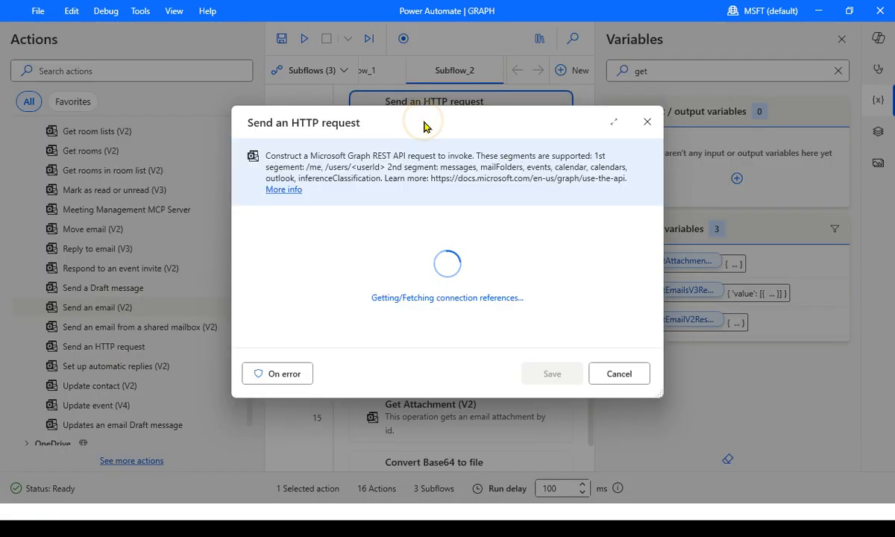
pyautogui.click(614, 122)
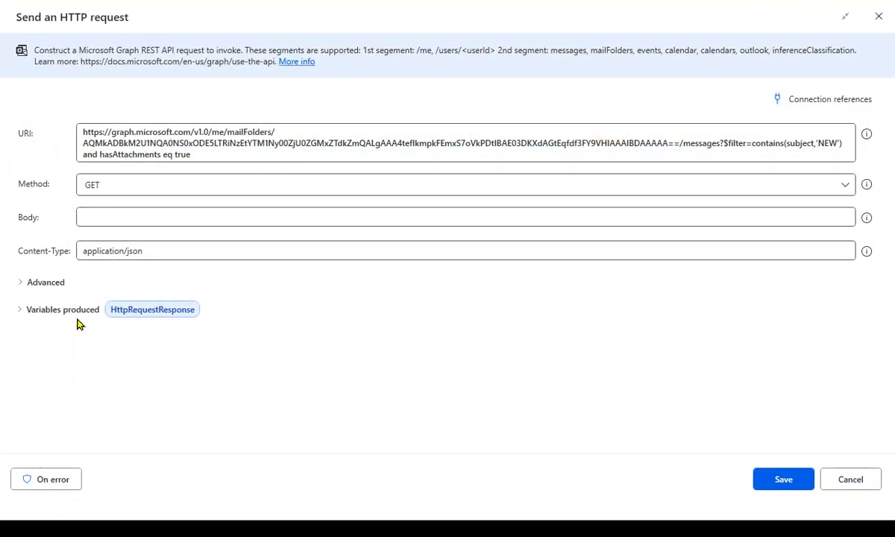
pyautogui.click(21, 282)
pyautogui.click(836, 478)
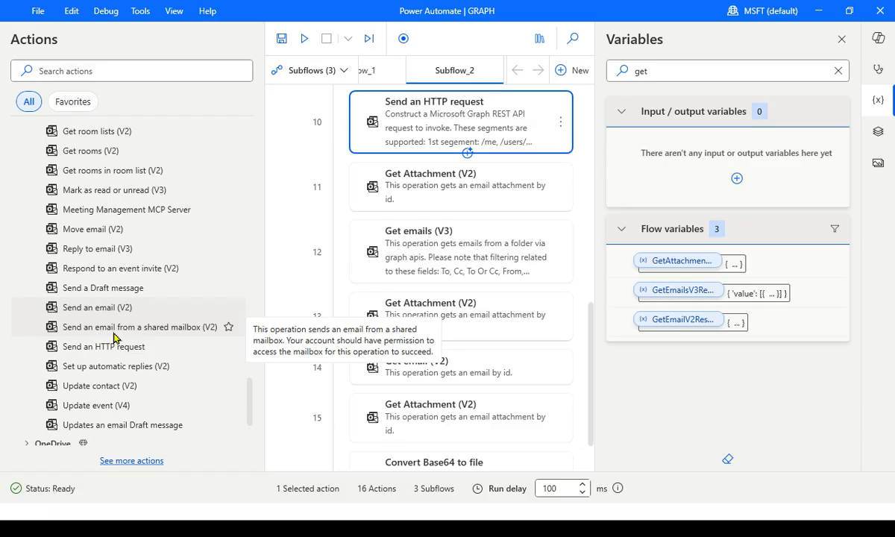
pyautogui.click(841, 41)
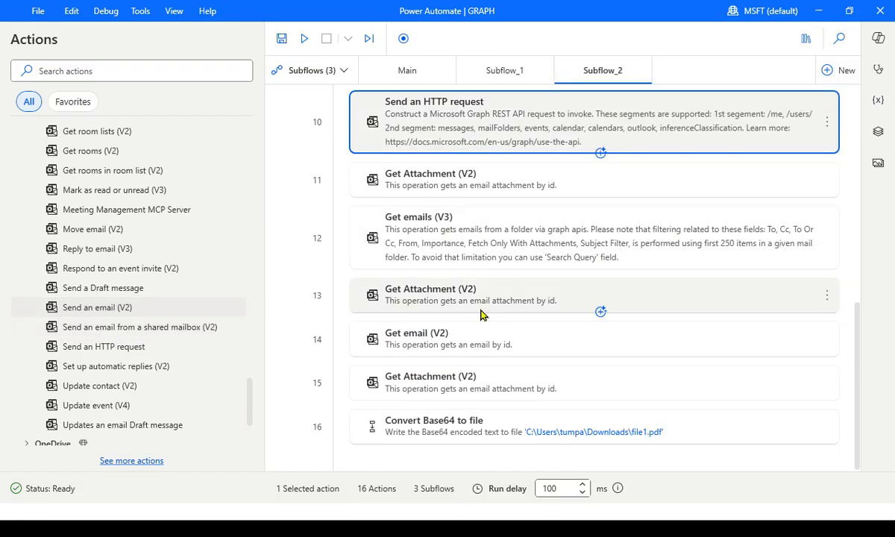